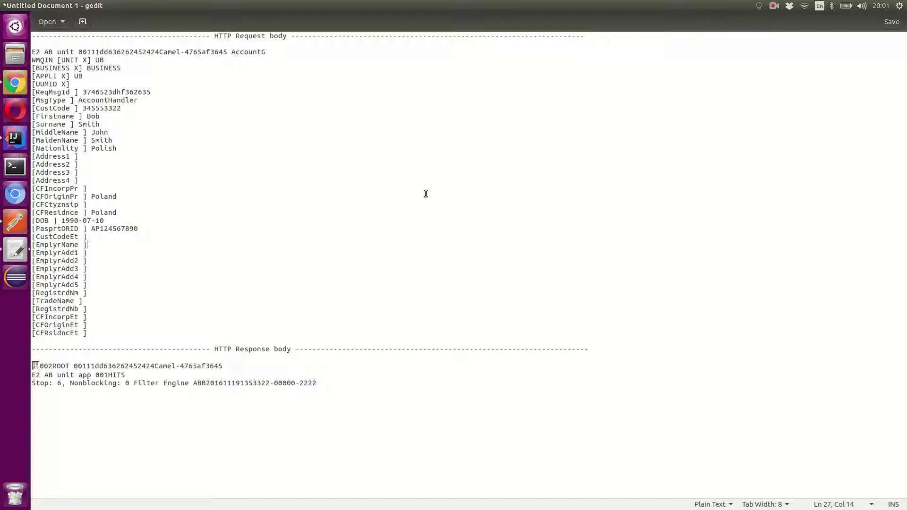
Step: Compare the sample HTTP request and response bodies, focusing on the Camel message ID that appears in both
drag(113, 339, 14, 53)
drag(368, 383, 33, 366)
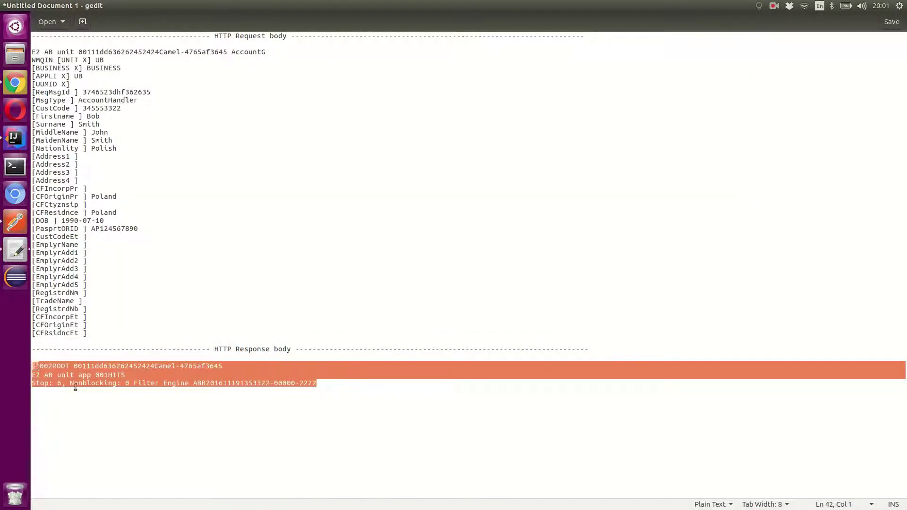
click(243, 438)
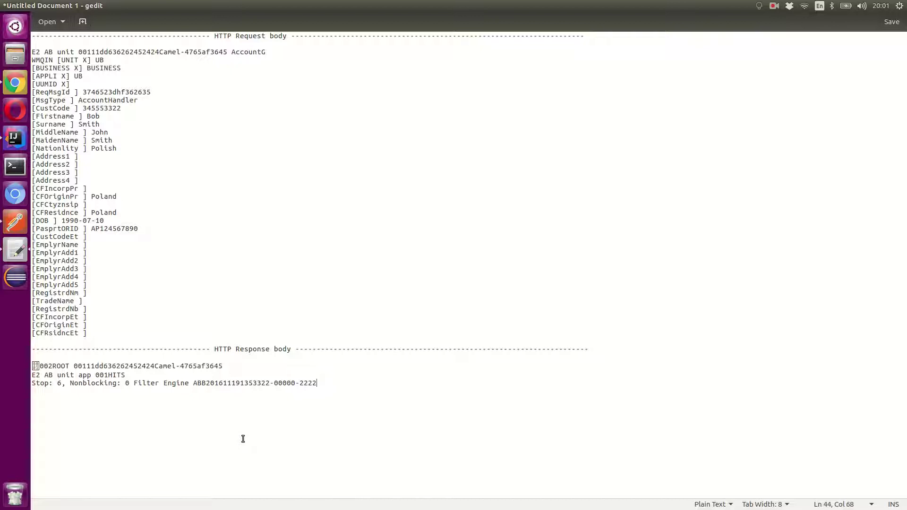
drag(228, 52, 78, 53)
drag(104, 343, 106, 47)
click(161, 47)
drag(227, 52, 84, 53)
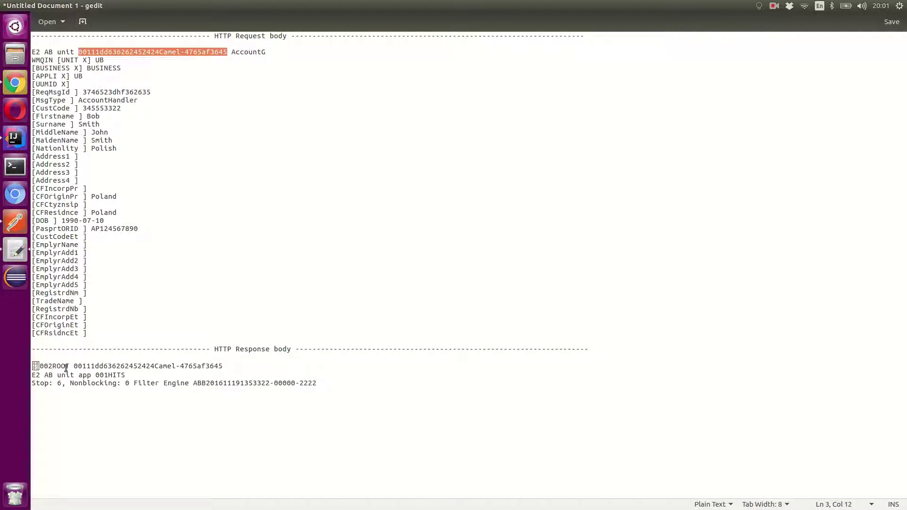
drag(75, 368, 224, 369)
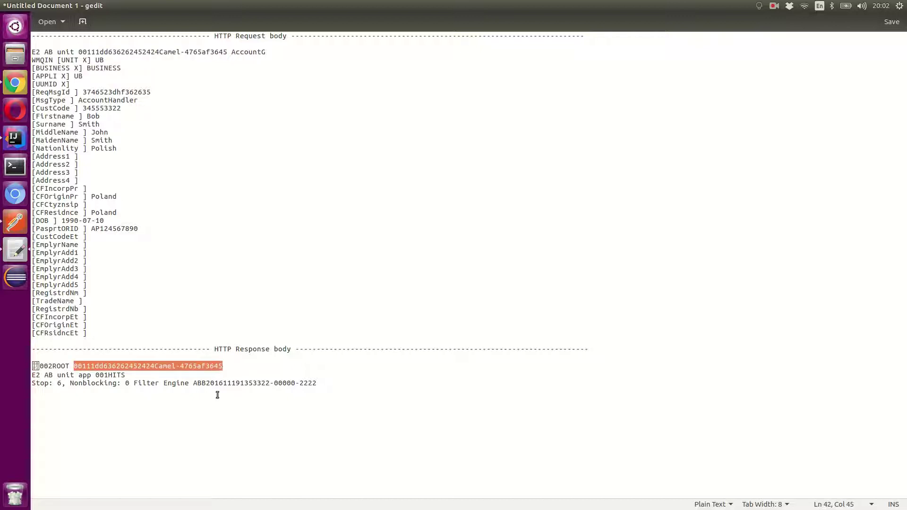
drag(223, 367, 74, 364)
click(193, 407)
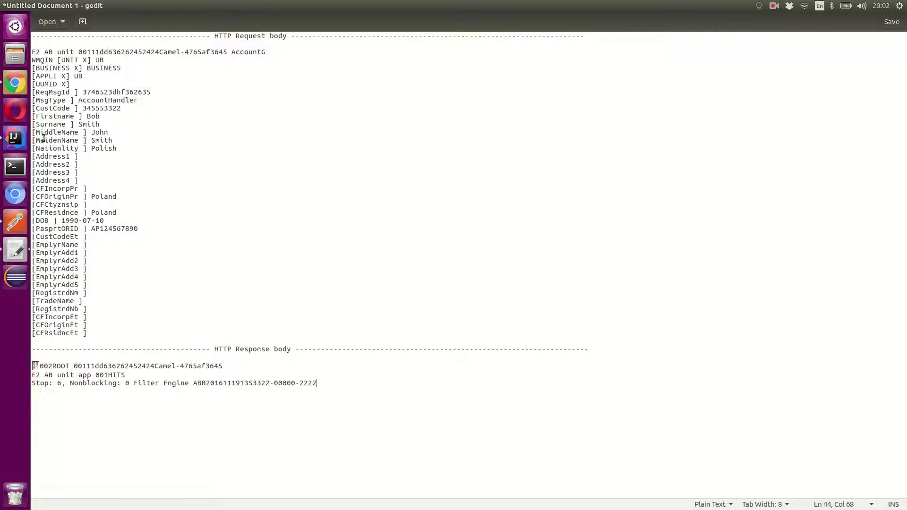
Step: Switch to Traffic Parrot in Chrome, open the HTTP Add/Edit form, and set the request URL to /a1
click(19, 80)
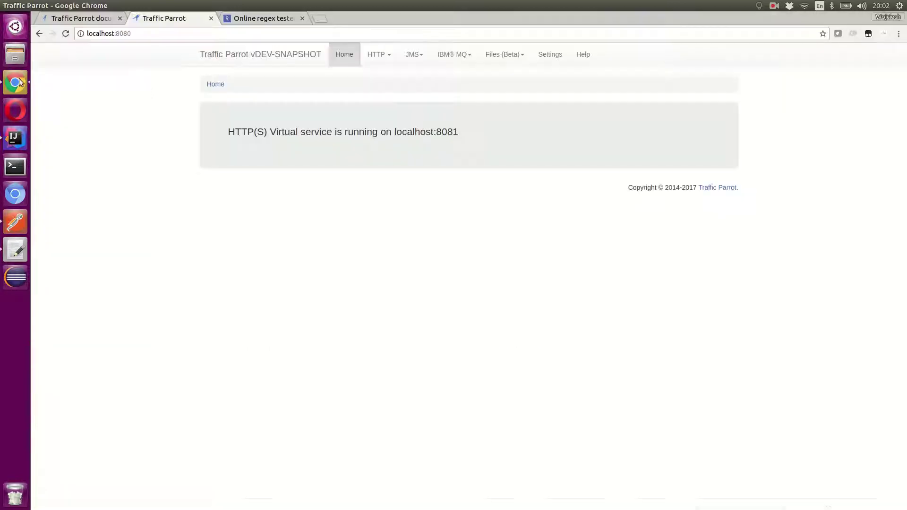
click(380, 56)
click(381, 73)
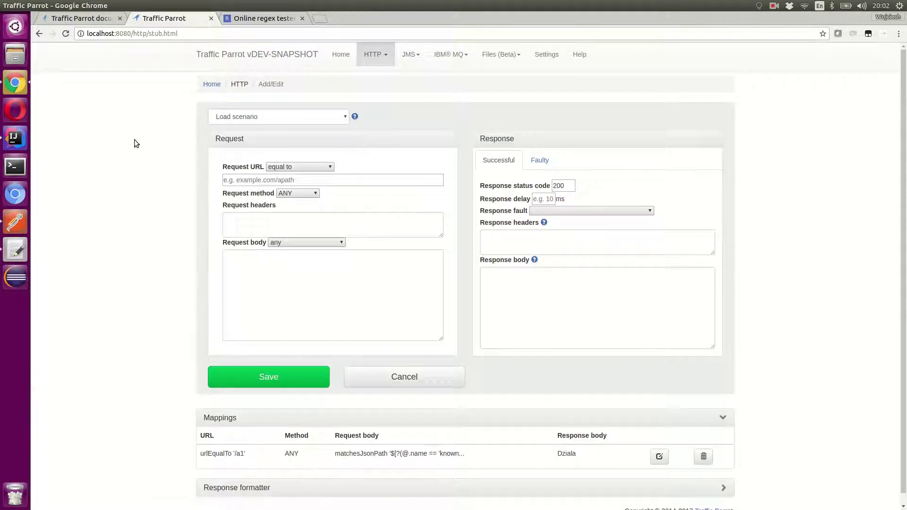
click(236, 180)
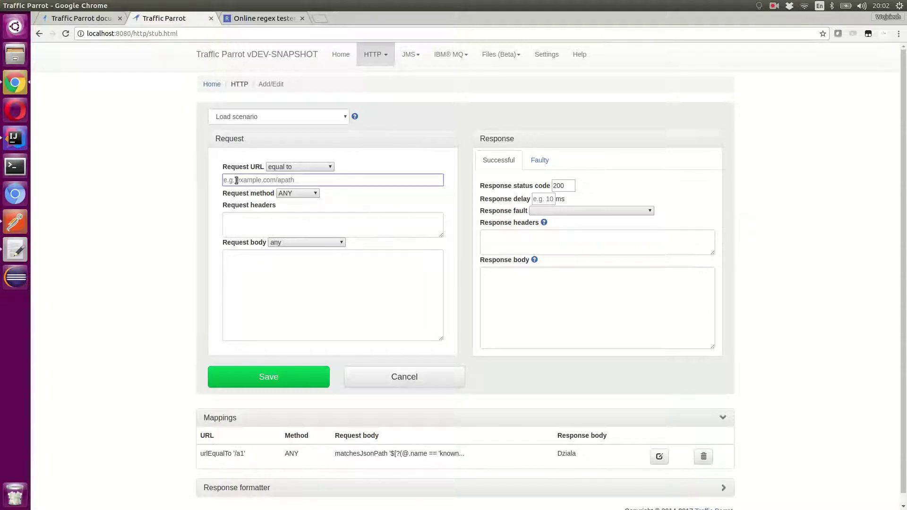
text(/a1)
Step: Copy the sample HTTP response body from gedit into the mapping's response body and save the mapping
click(608, 312)
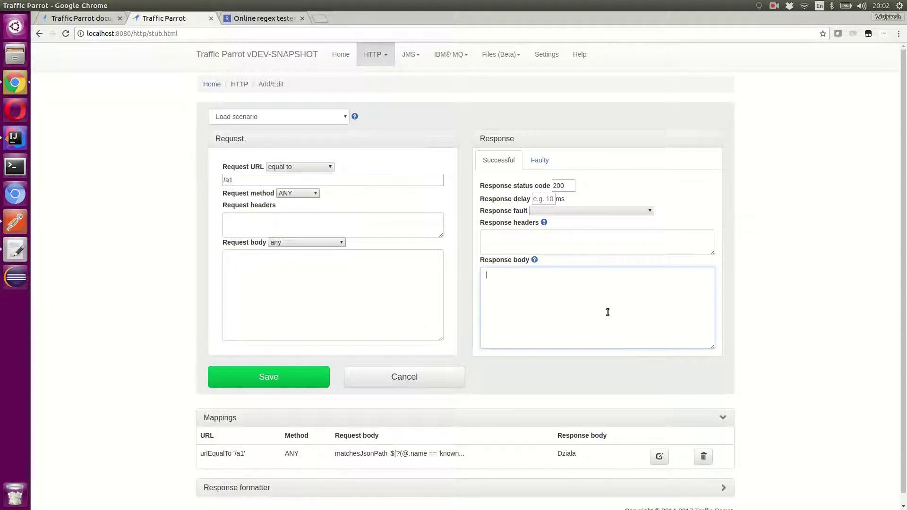
click(19, 249)
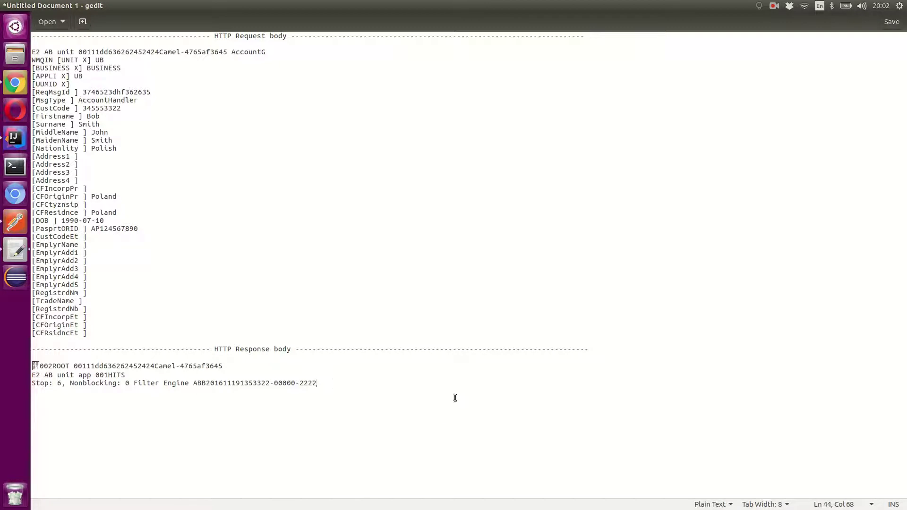
drag(73, 391, 22, 370)
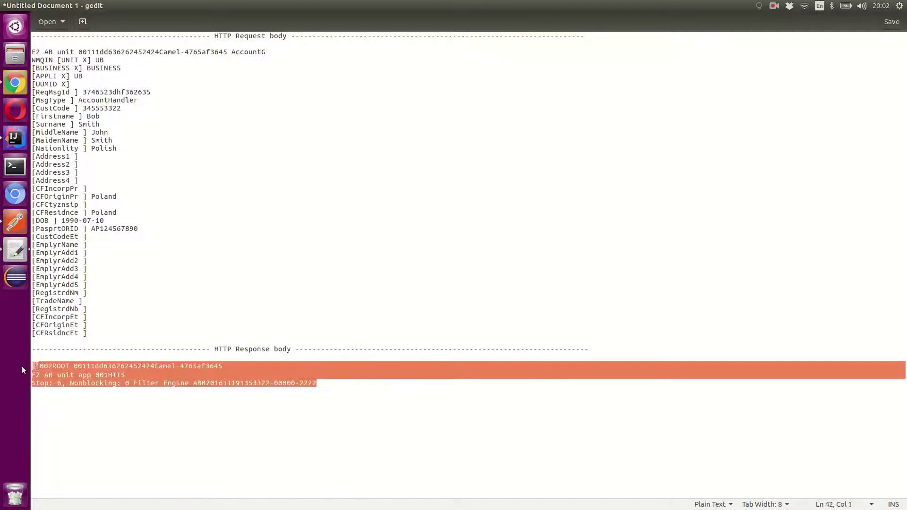
click(17, 90)
key(ctrl+v)
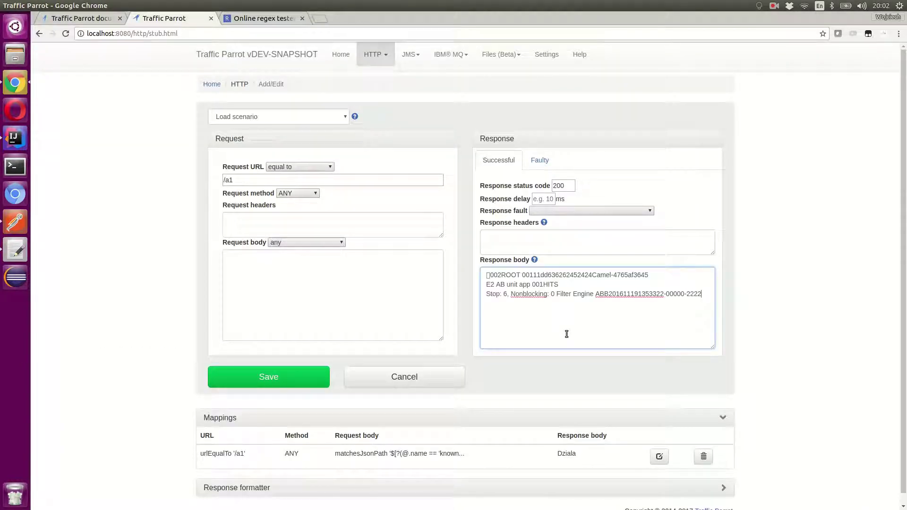
click(258, 379)
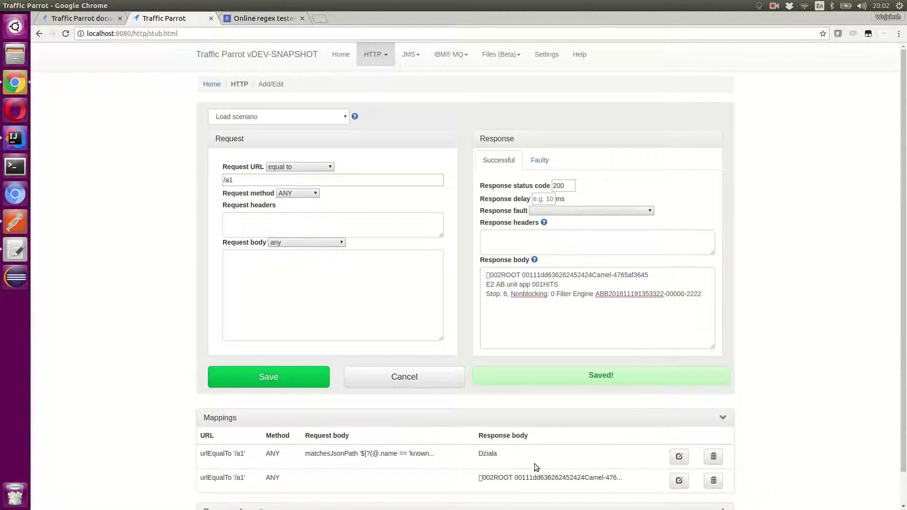
Step: Delete the older /a1 mapping with response body Dziala and open the remaining /a1 mapping for editing
scroll(535, 463, down, 1)
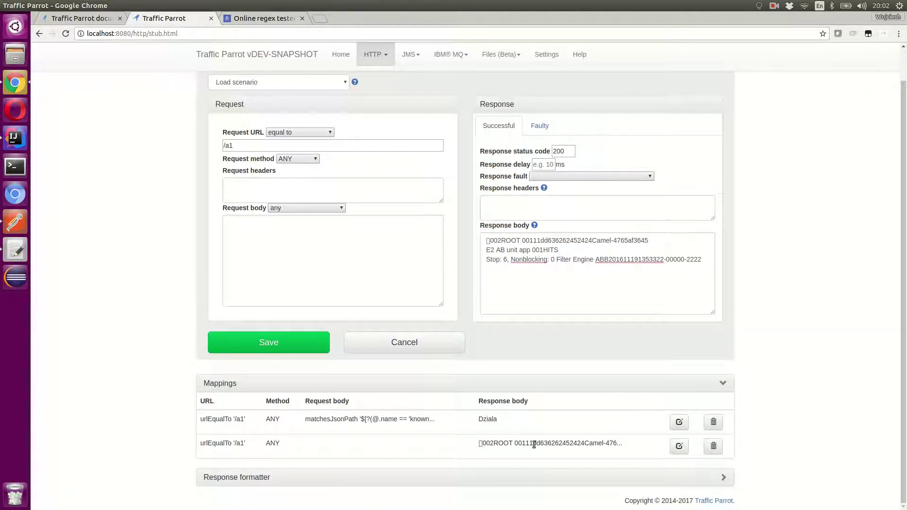
click(713, 421)
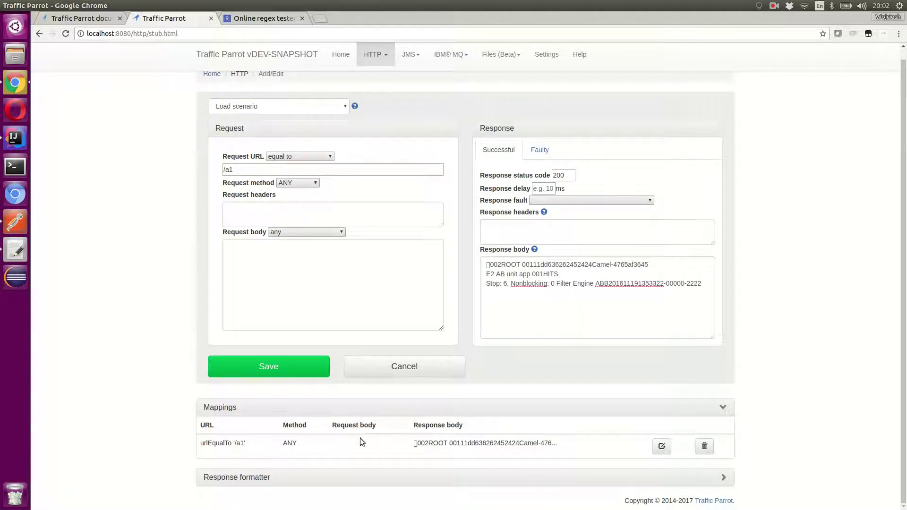
click(662, 446)
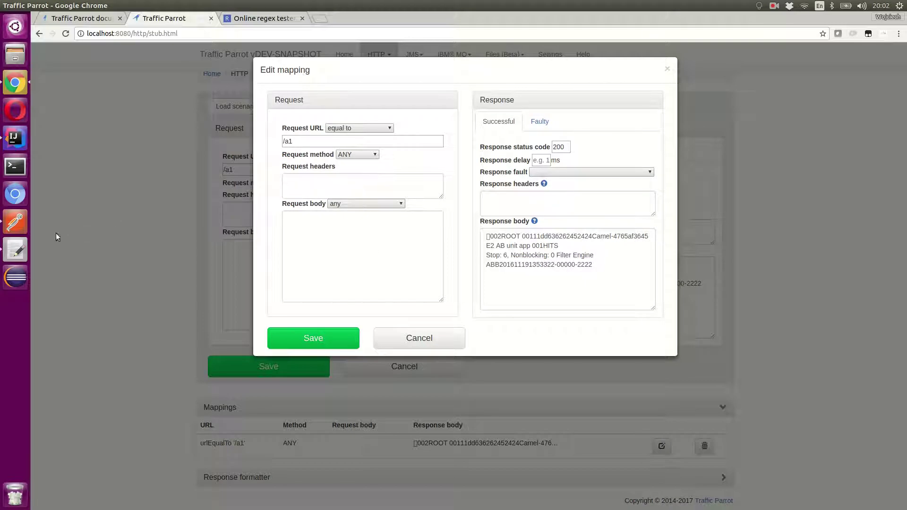
click(23, 229)
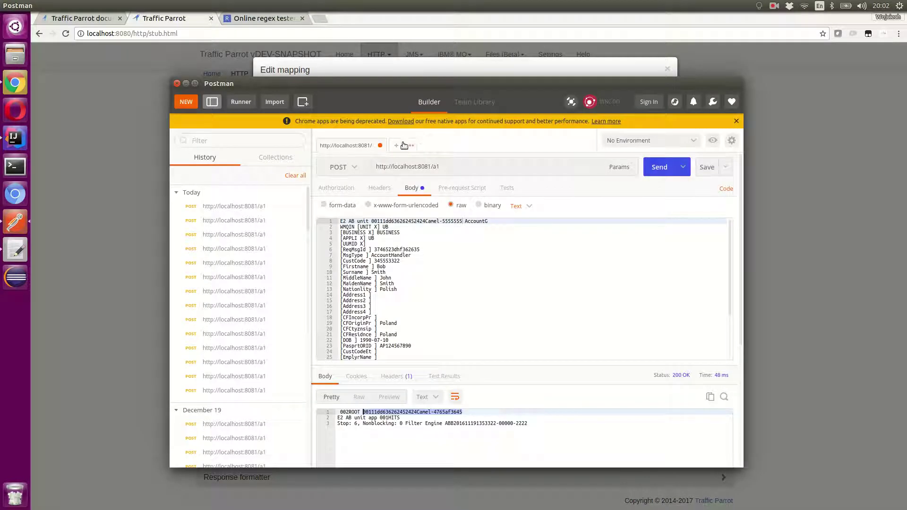
click(348, 169)
click(341, 200)
text(http:/)
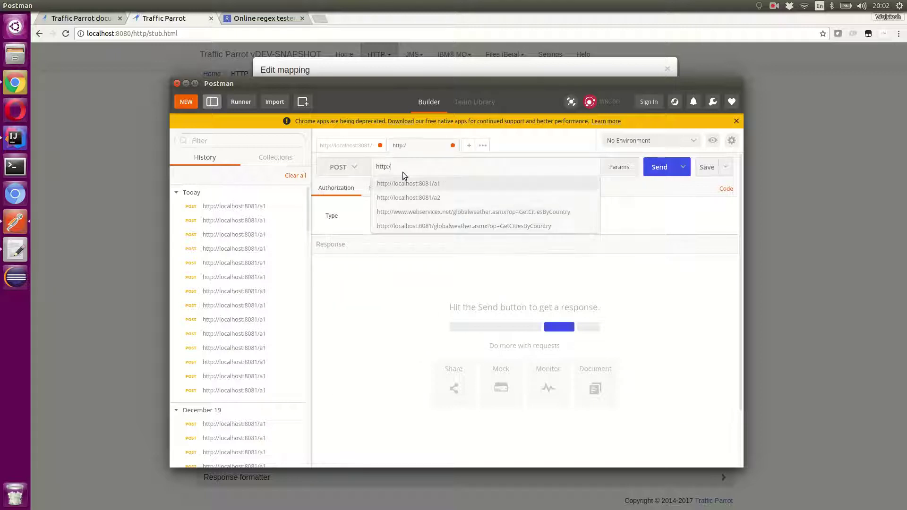
key(Return)
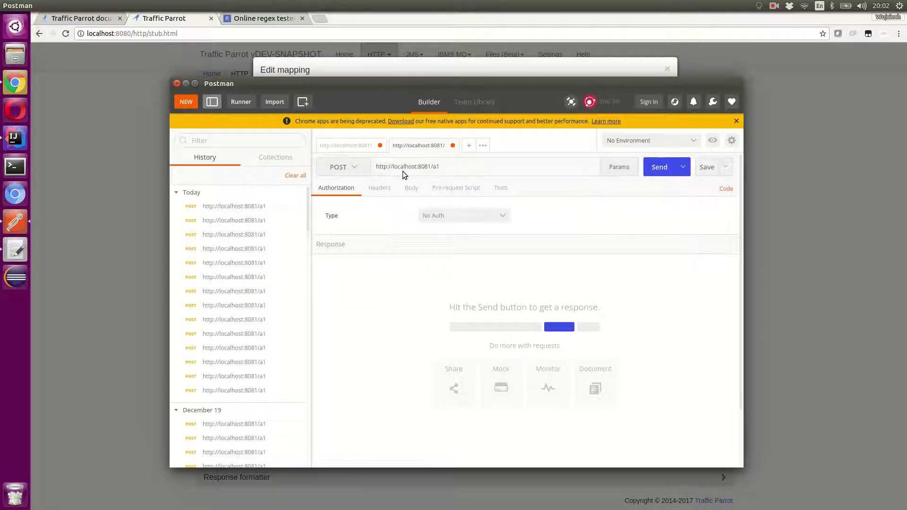
Step: Set the request body to raw and fill it with the sample HTTP request body copied from gedit
click(412, 188)
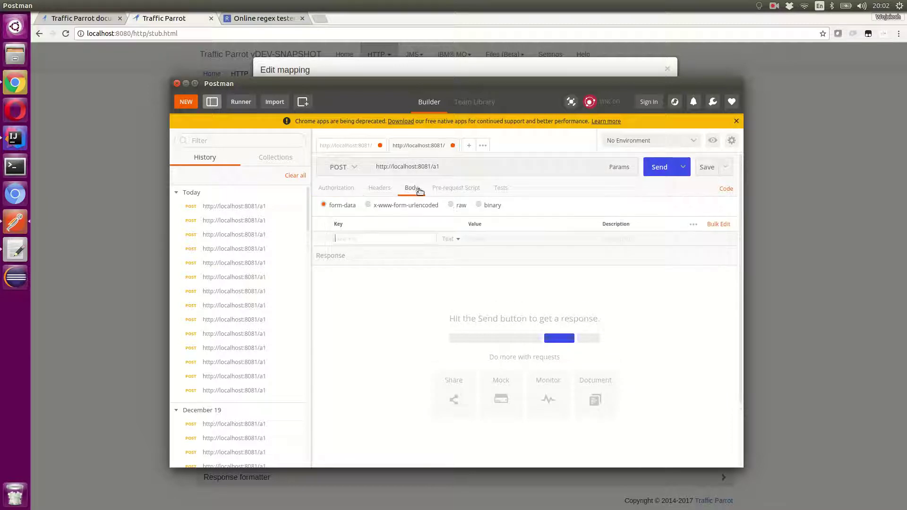
click(459, 207)
click(15, 250)
drag(107, 333, 3, 53)
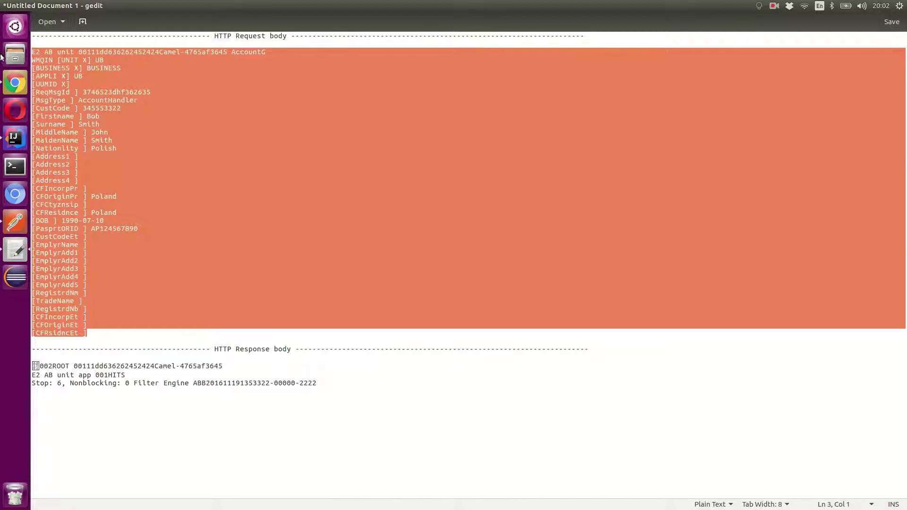
click(16, 93)
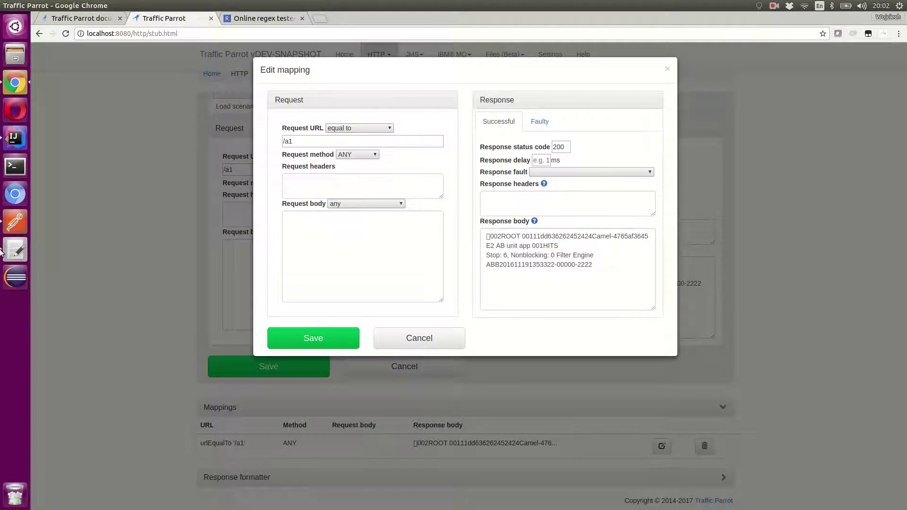
click(15, 228)
key(ctrl+v)
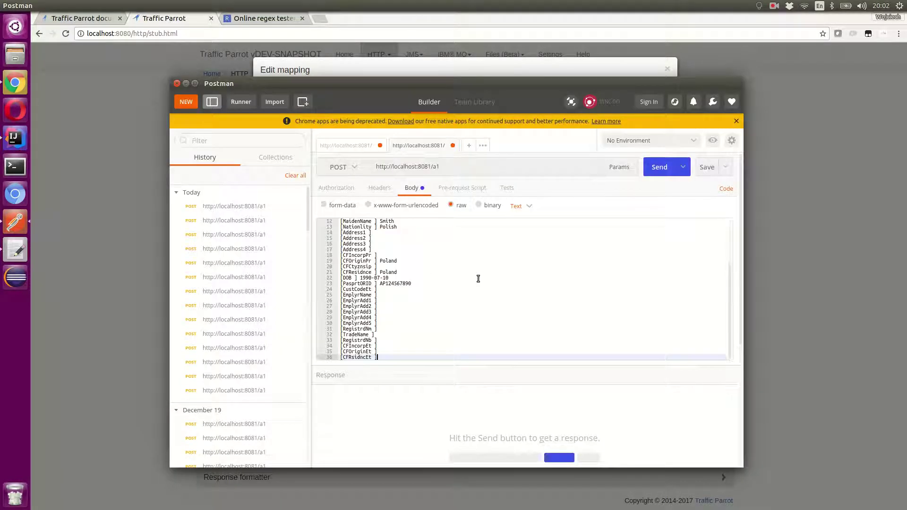
Step: Send the POST request to /a1 and check the returned response body
click(655, 174)
click(512, 439)
key(ctrl+a)
click(477, 445)
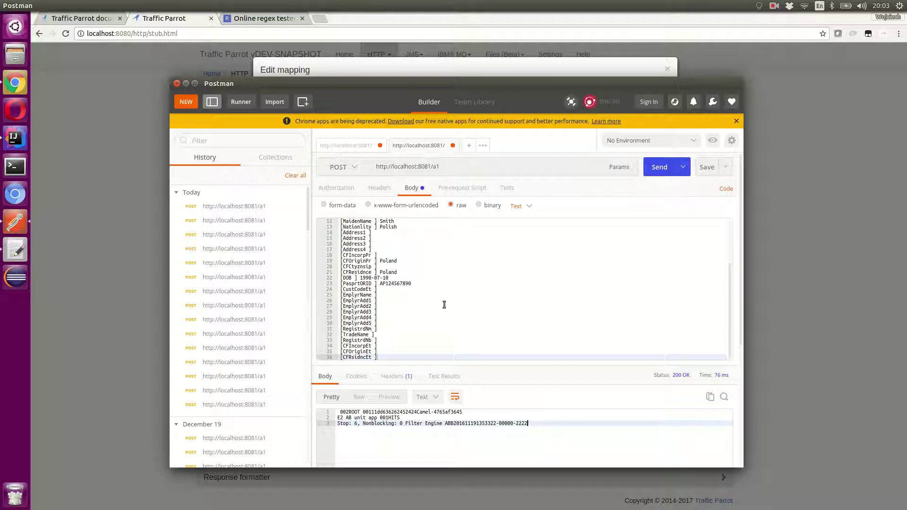
scroll(444, 304, up, 3)
click(471, 221)
drag(371, 221, 460, 222)
double_click(460, 222)
text(34234234234 AccountG)
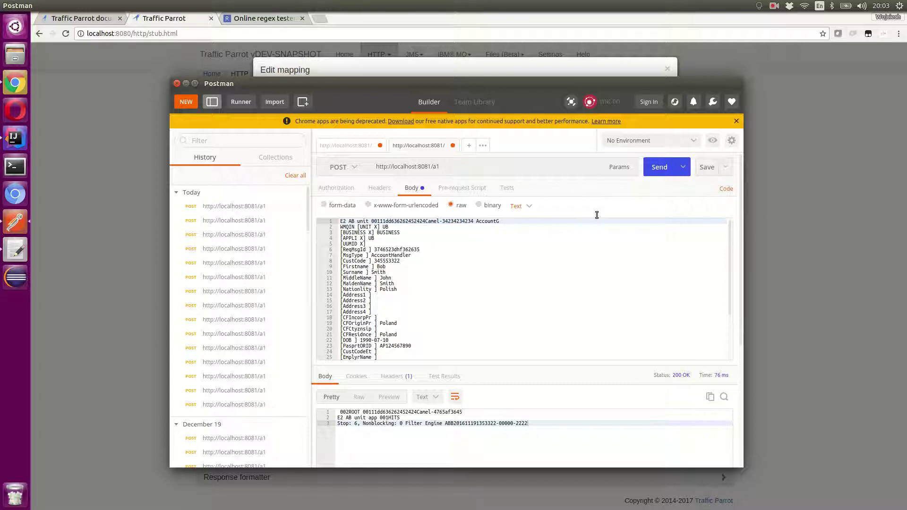
Step: Resend the modified request and check the message ID in the response body
click(661, 167)
drag(435, 452, 365, 409)
click(401, 425)
Step: Switch back to the Edit mapping dialog in Traffic Parrot and examine the hard-coded message ID in the response body
click(165, 24)
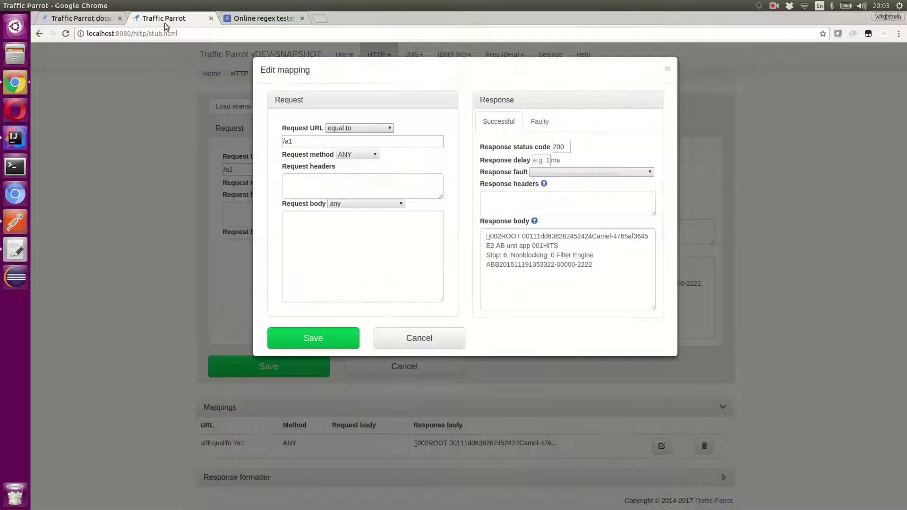
click(589, 264)
key(ctrl+a)
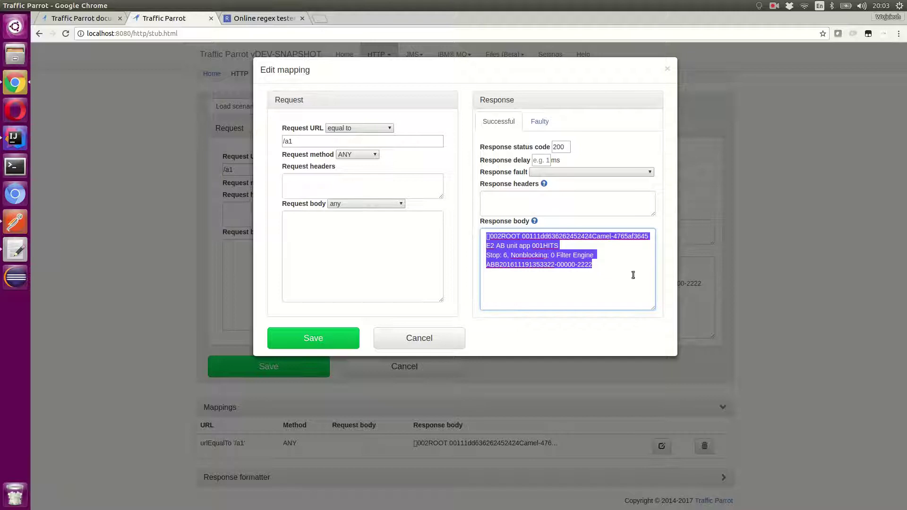
click(582, 266)
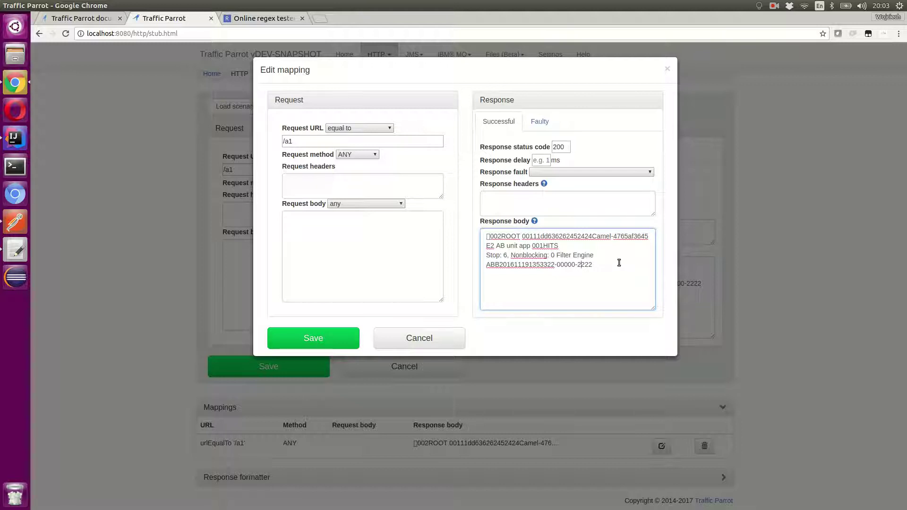
drag(648, 236, 523, 237)
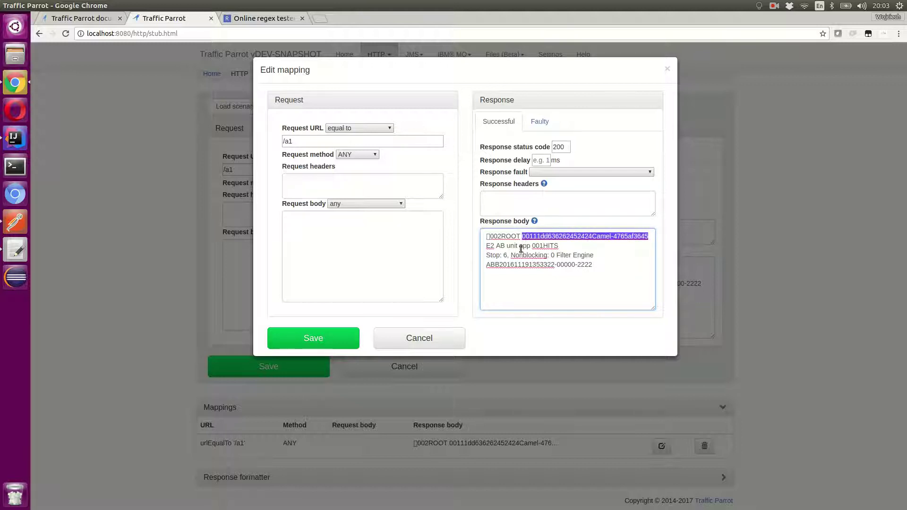
click(540, 274)
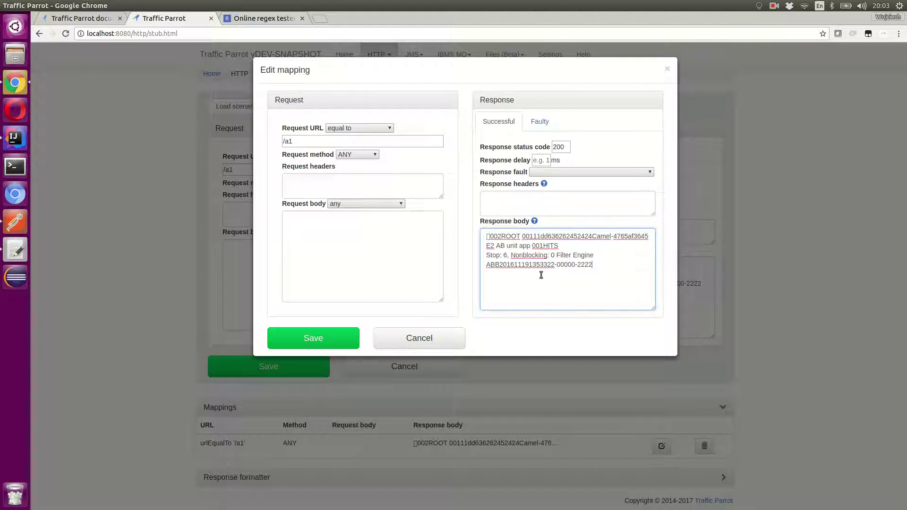
Step: Review the full sample HTTP request body in gedit as the source for the response's message ID
click(18, 254)
drag(113, 335, 30, 51)
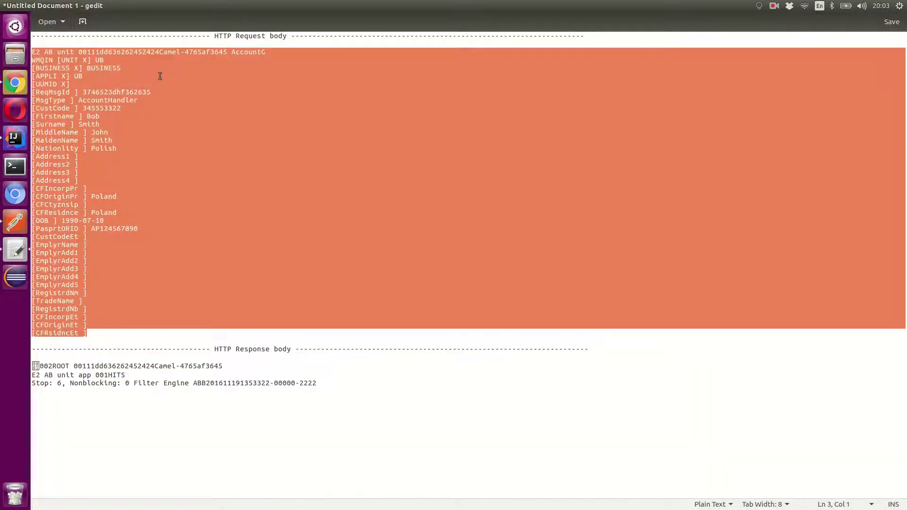
click(224, 145)
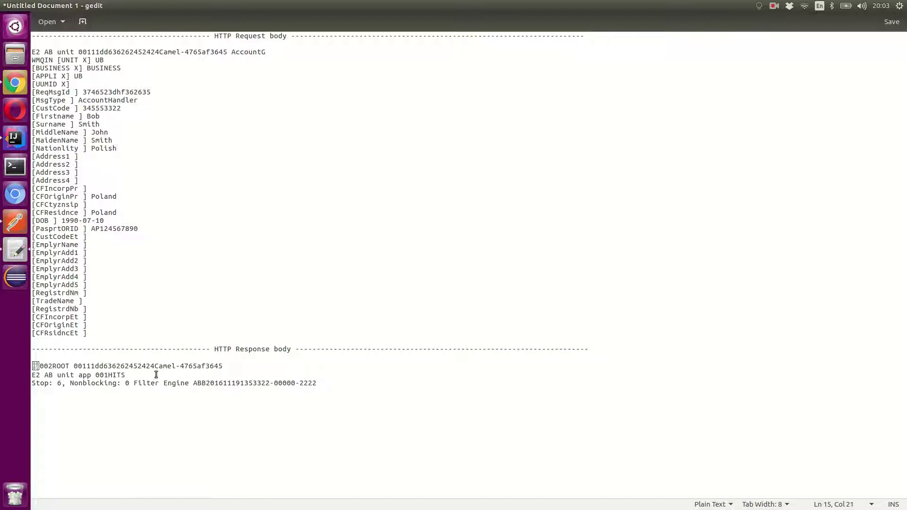
drag(146, 340, 21, 49)
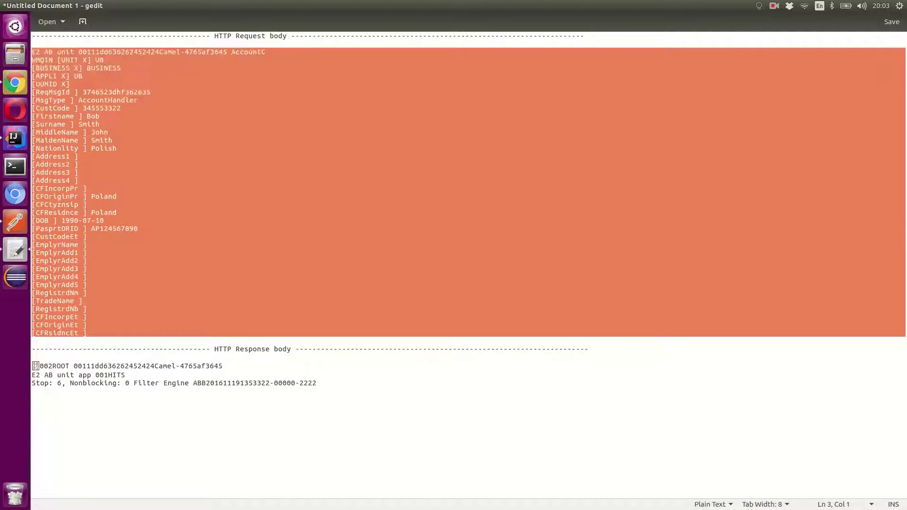
click(191, 125)
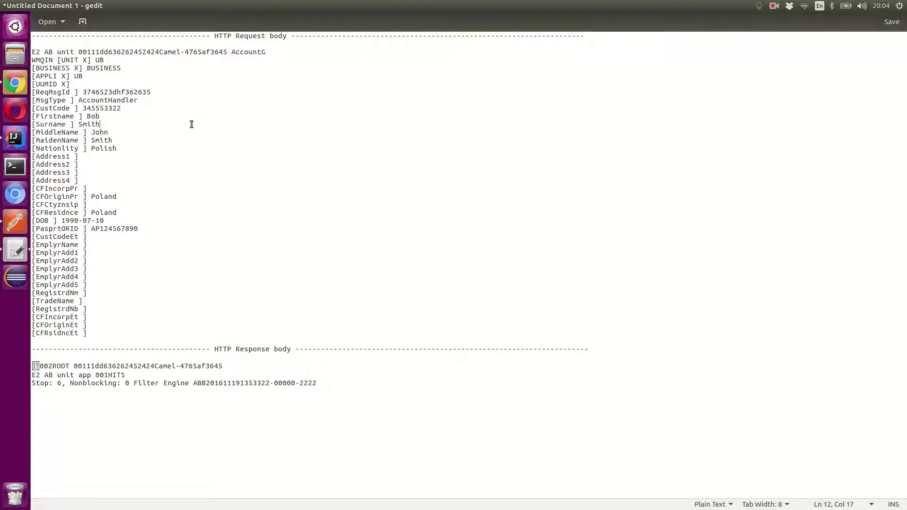
Step: Switch to the Traffic Parrot documentation in Chrome, open the Extend page and find the regex helper section under Handlebars helpers
click(15, 84)
click(94, 19)
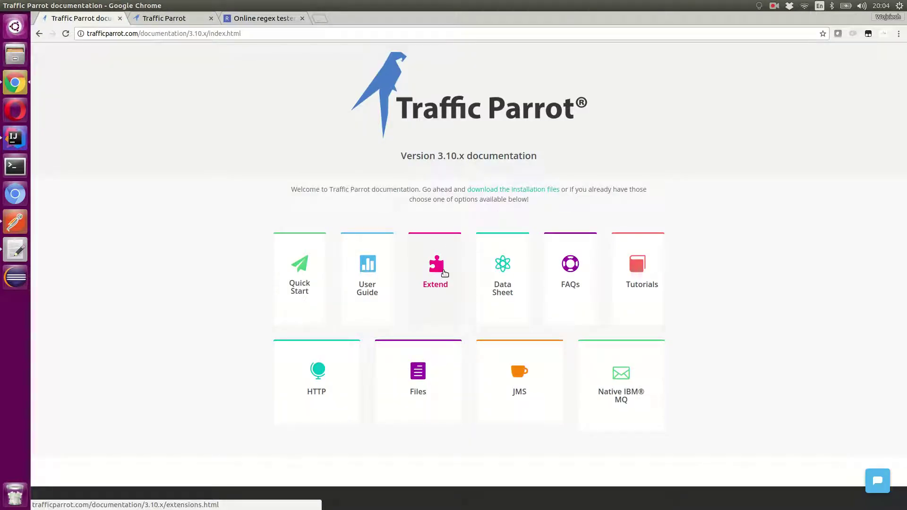
click(444, 273)
scroll(480, 265, down, 7)
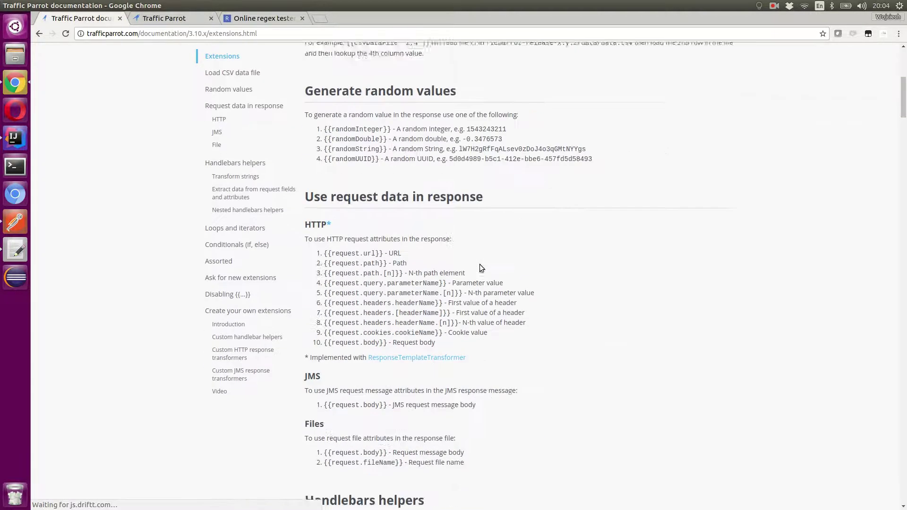
scroll(480, 267, down, 10)
scroll(480, 265, down, 18)
scroll(480, 264, down, 10)
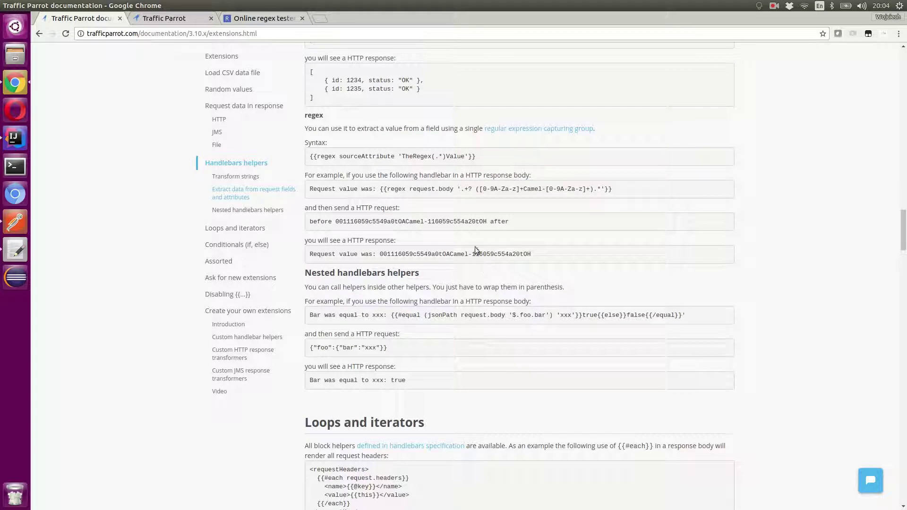
drag(304, 115, 546, 257)
click(546, 256)
Step: Examine the regex helper's syntax line: the helper name, the source attribute and the quoted pattern with its capturing group
drag(313, 157, 483, 158)
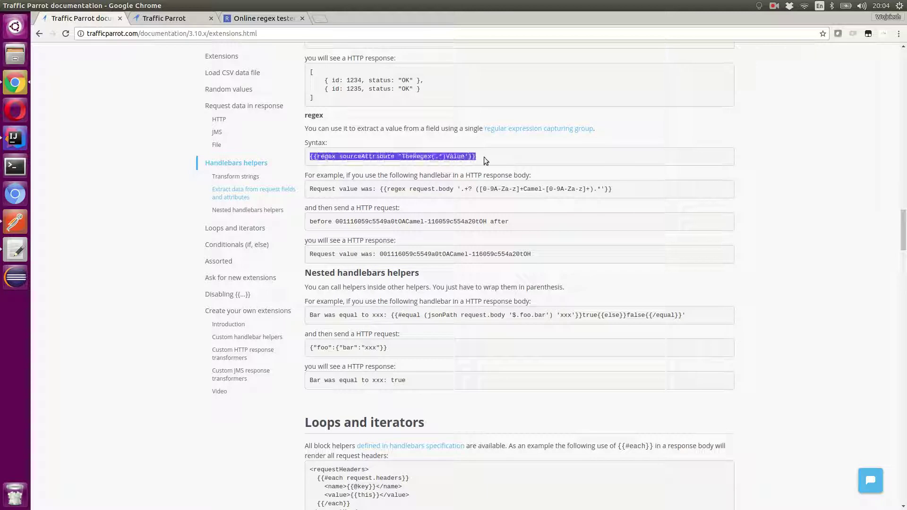
click(345, 157)
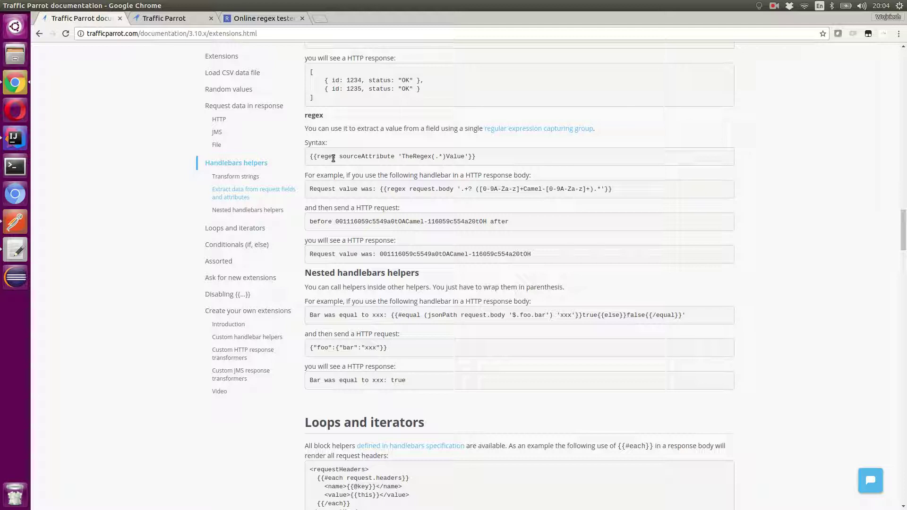
drag(309, 156, 435, 159)
triple_click(493, 156)
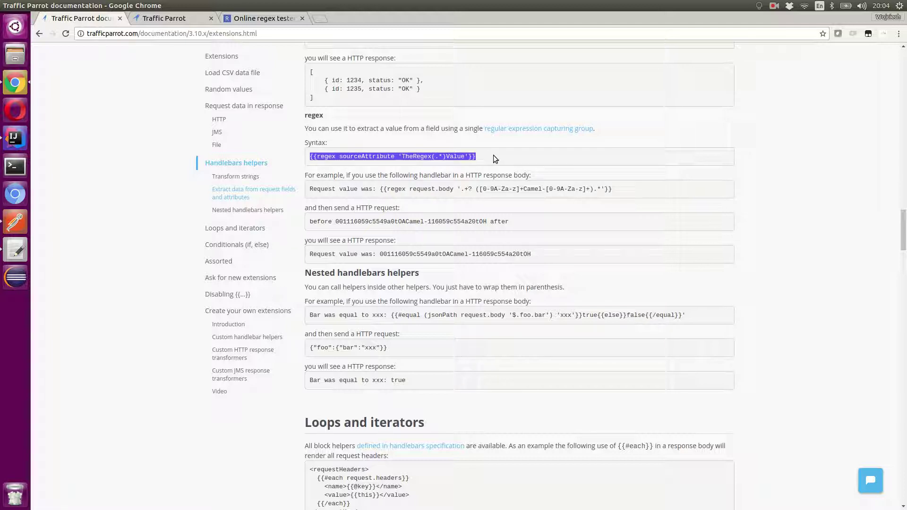
click(491, 156)
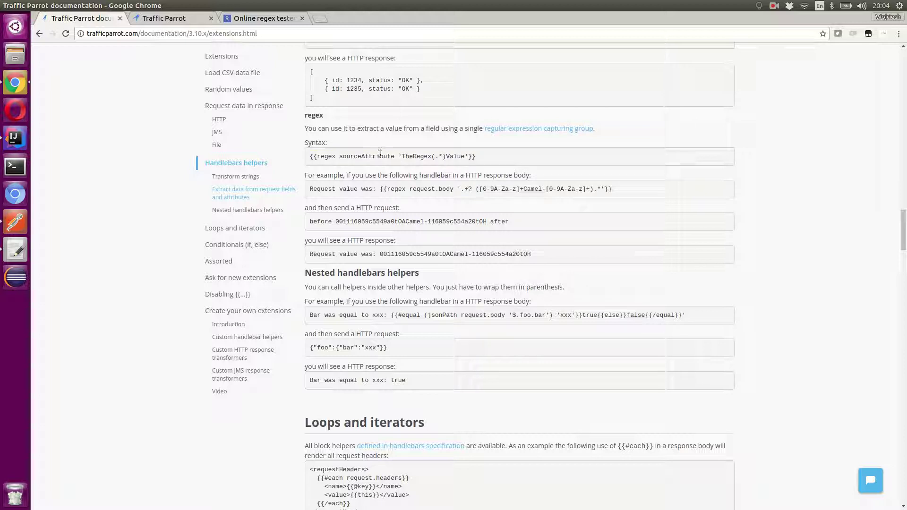
double_click(325, 157)
double_click(373, 156)
drag(401, 156, 469, 158)
click(519, 155)
Step: Copy {{regex sourceAttribute 'TheRegex(.*)Value'}} from the documentation and paste it over the hard-coded message ID in the mapping's response body
drag(517, 153, 311, 156)
key(ctrl+c)
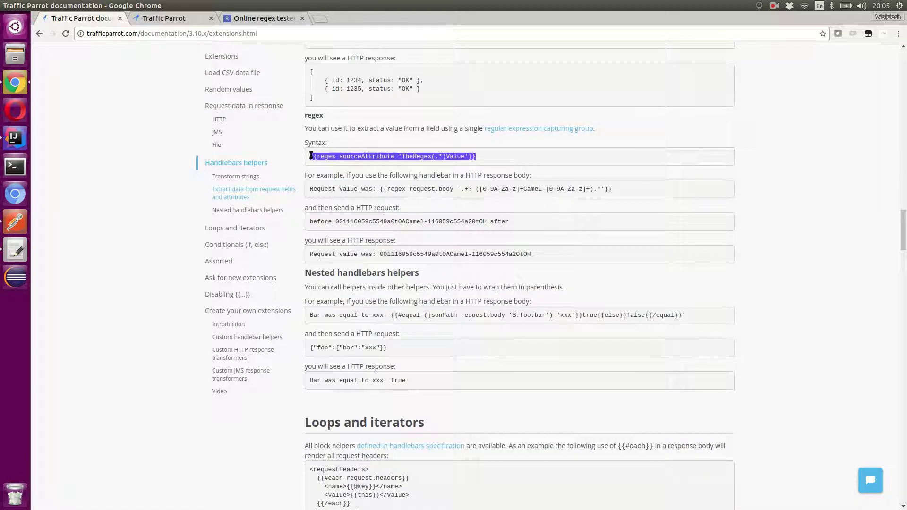
click(164, 19)
drag(522, 236, 627, 237)
key(ctrl+v)
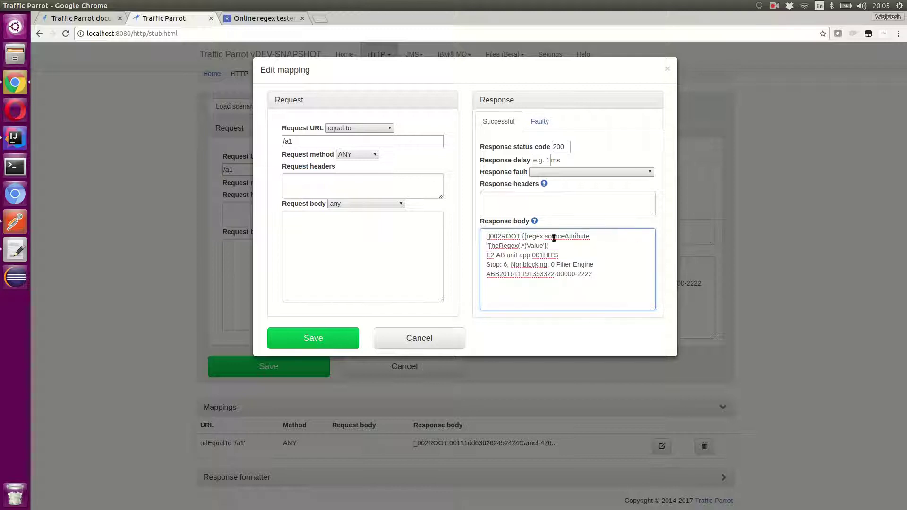
Step: Select sourceAttribute in the response body and copy request.body from the documentation's list of HTTP request attributes
double_click(533, 236)
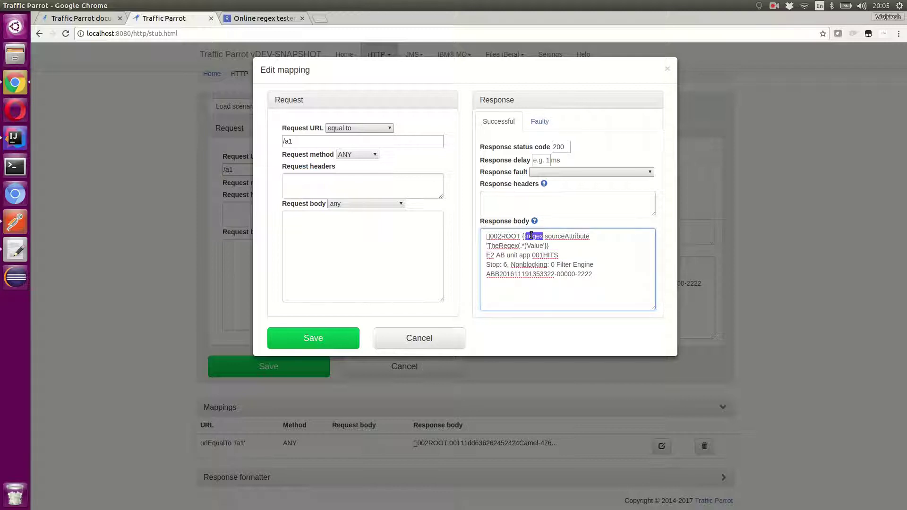
double_click(560, 236)
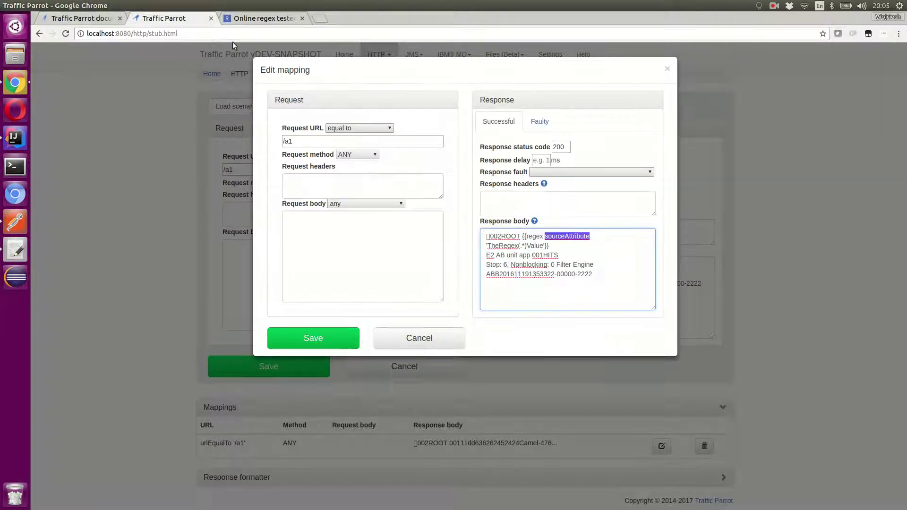
click(94, 18)
click(424, 242)
scroll(439, 283, up, 2)
scroll(454, 322, up, 15)
scroll(462, 339, up, 7)
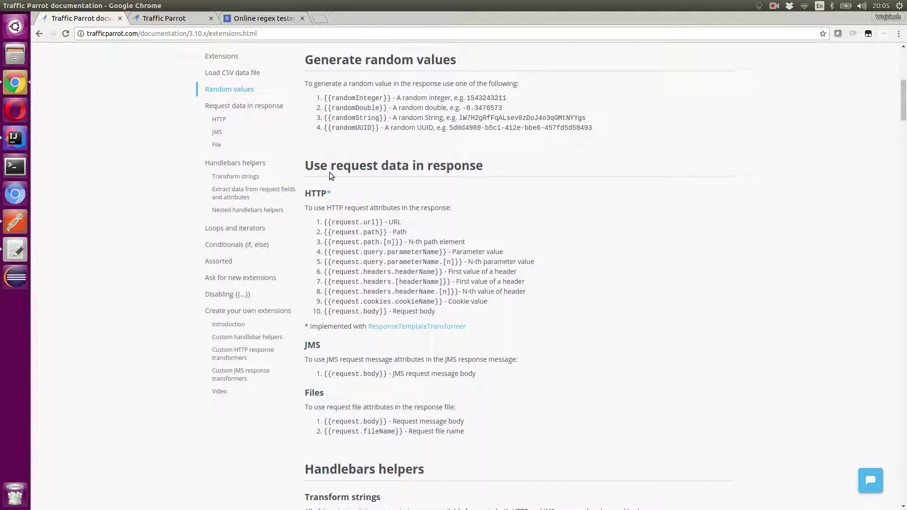
drag(393, 311, 436, 319)
drag(381, 311, 332, 311)
key(ctrl+c)
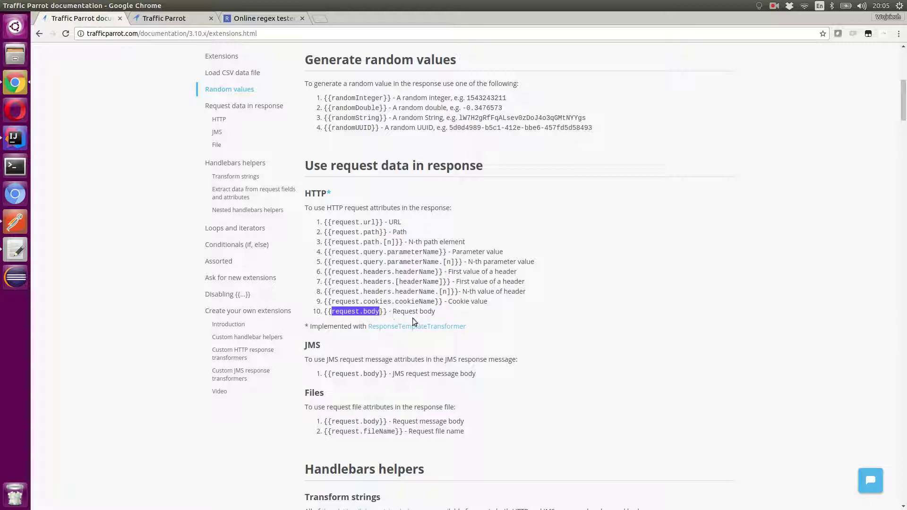
Step: Replace sourceAttribute in the response body's regex helper with request.body and clear the placeholder pattern TheRegex(.*)Value
click(147, 20)
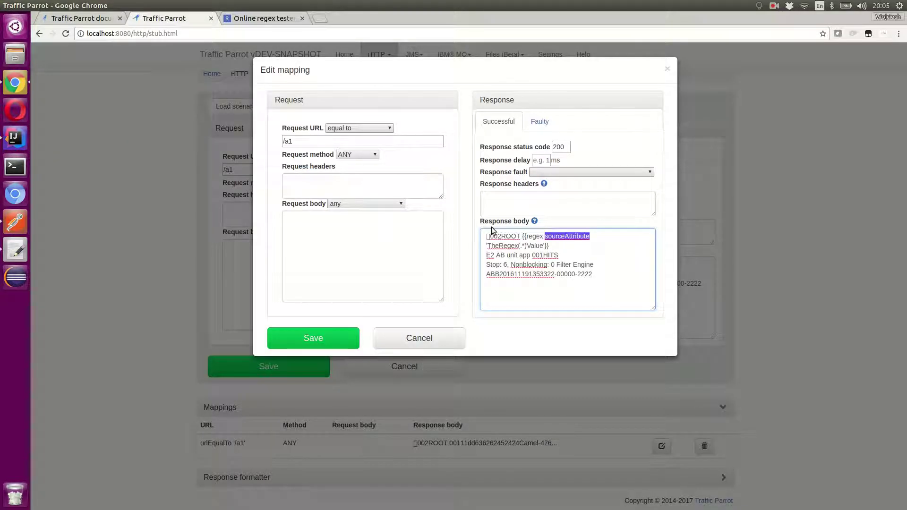
key(ctrl+v)
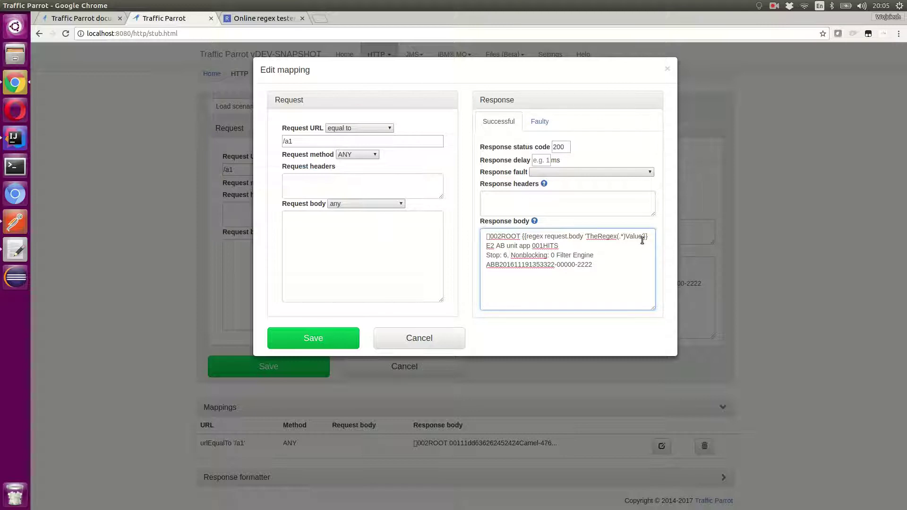
drag(643, 236, 588, 235)
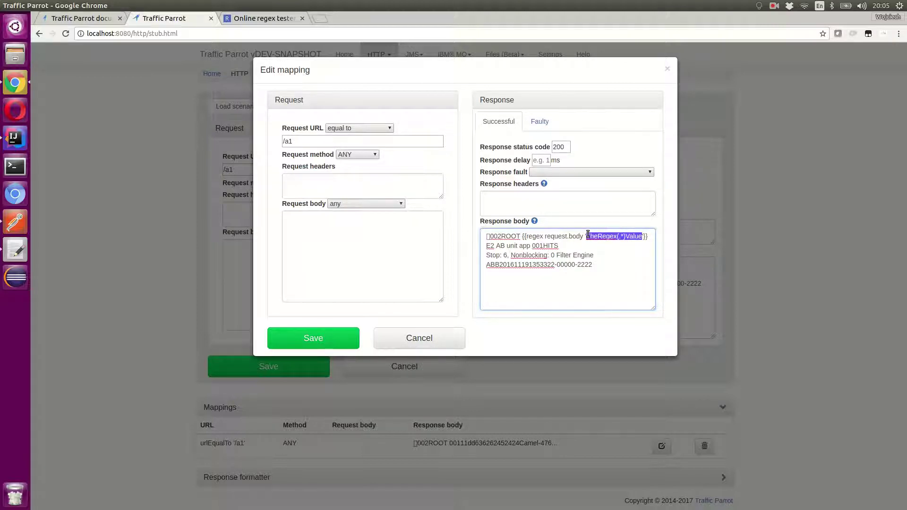
key(BackSpace)
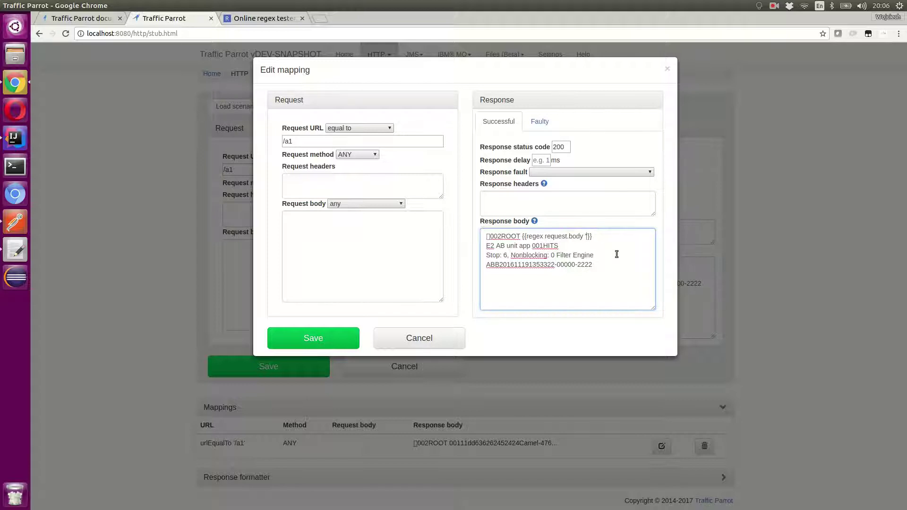
Step: Copy the complete sample HTTP request body from gedit and paste it as the test string in the online regex tester
click(274, 19)
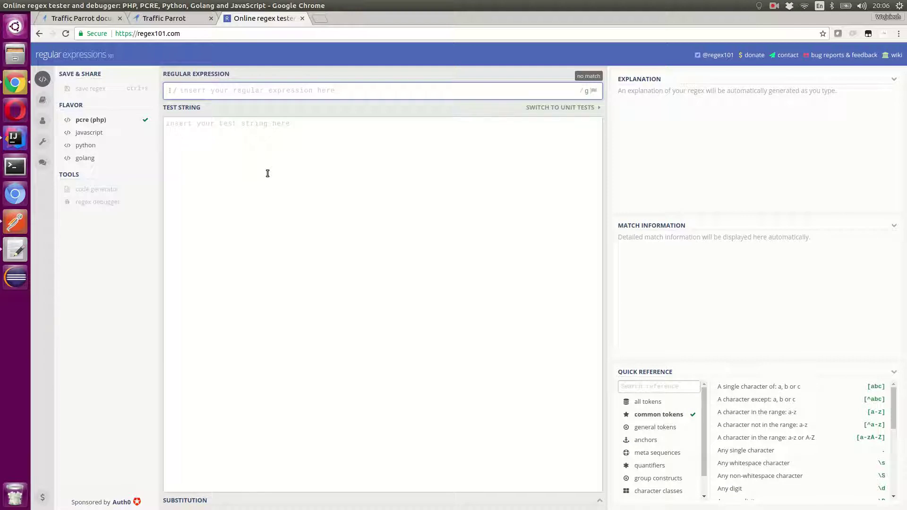
click(21, 254)
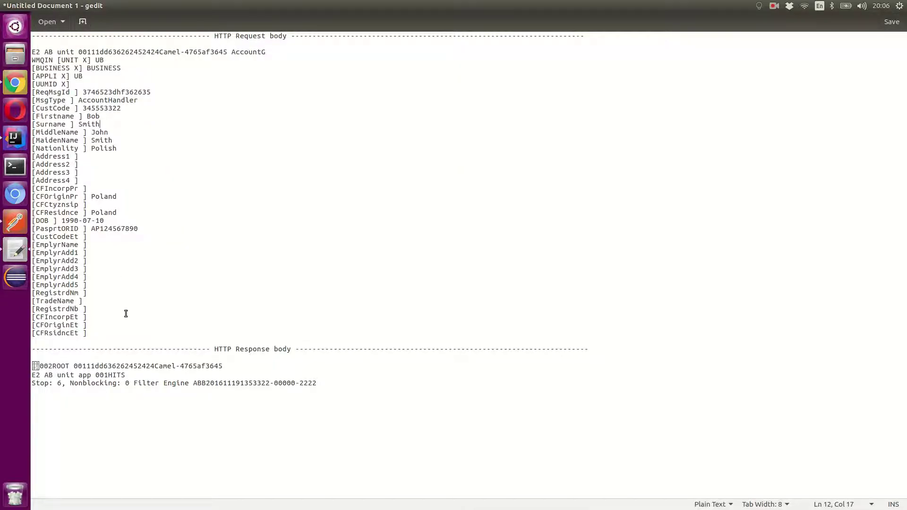
drag(118, 338, 25, 51)
key(ctrl+c)
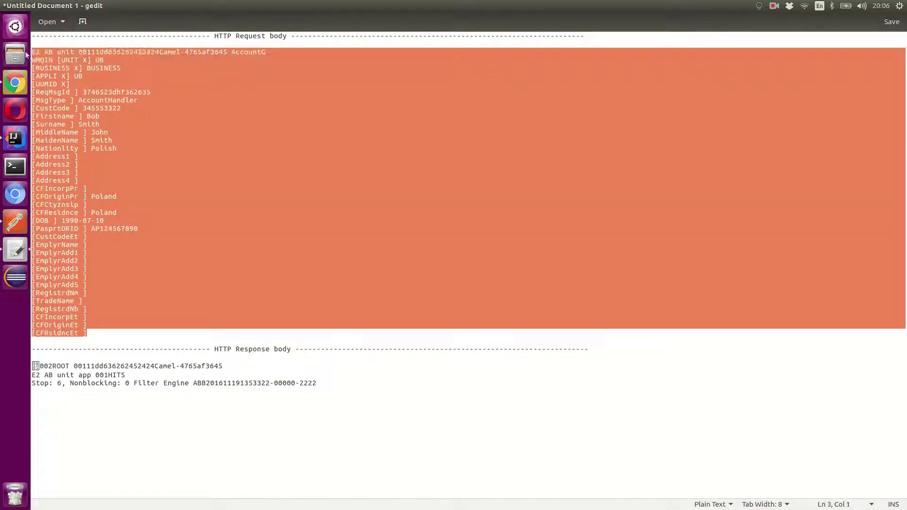
click(14, 80)
click(307, 217)
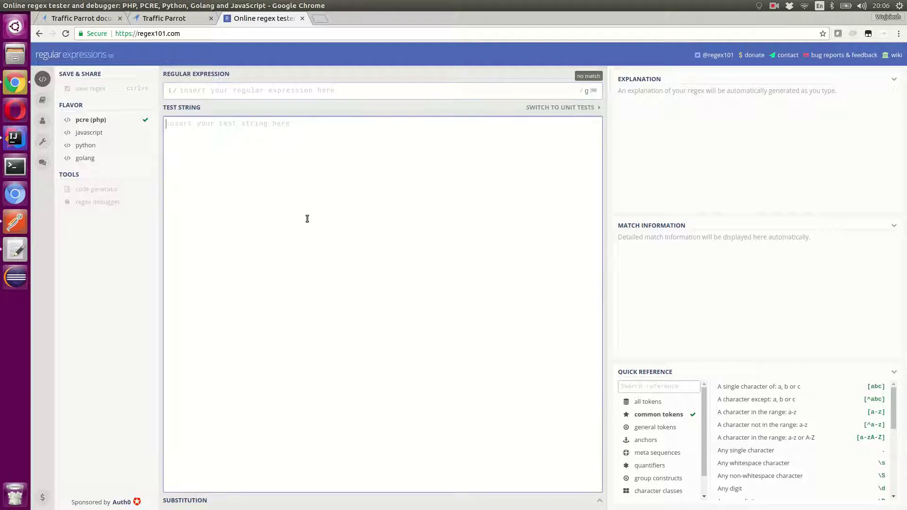
key(ctrl+v)
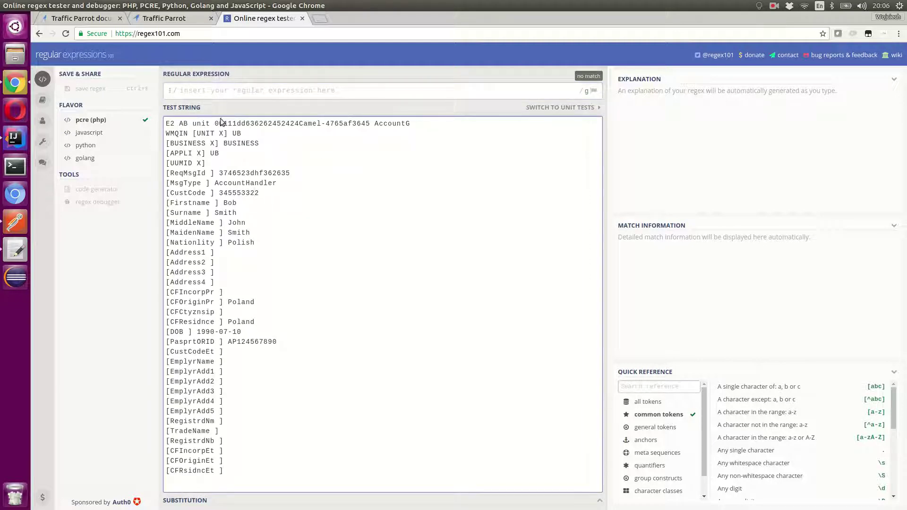
Step: Enter Camel- as the regular expression to match the fixed part of the message ID in the test string
drag(215, 124, 369, 119)
click(369, 121)
drag(299, 123, 326, 123)
click(265, 91)
text(Ca)
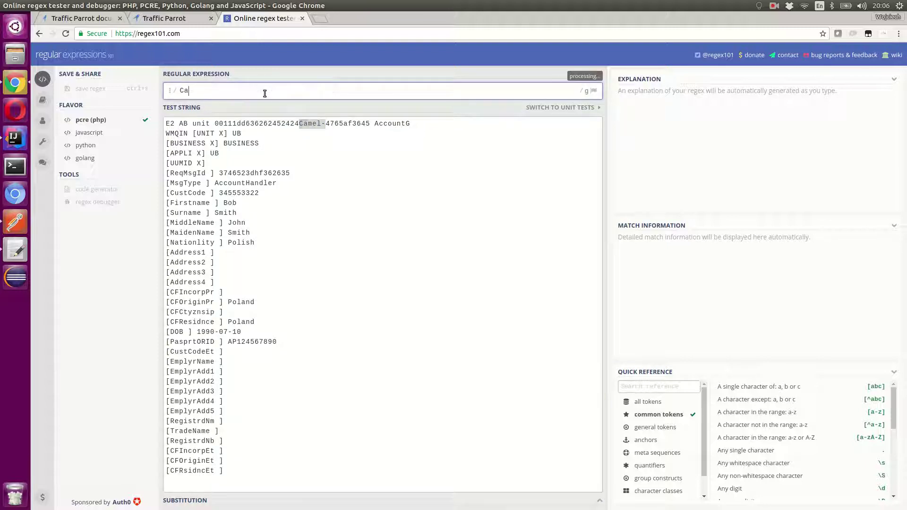
text(mel-)
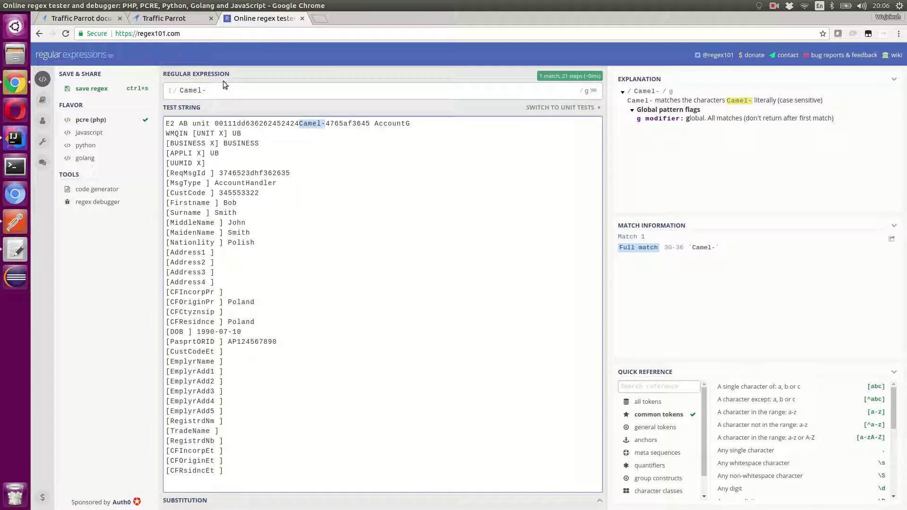
mouse_move(320, 128)
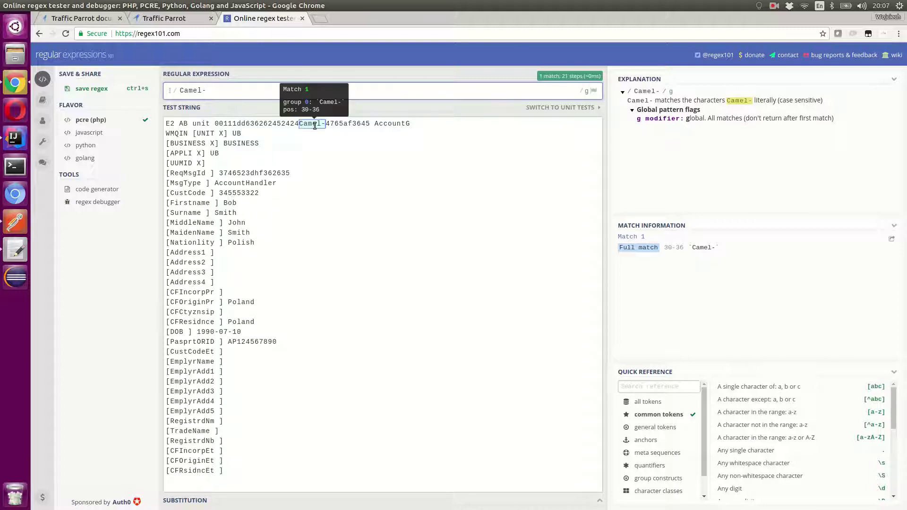
Step: Append \S+ after Camel- in the regular expression to match the characters that end the message ID
drag(370, 124, 326, 127)
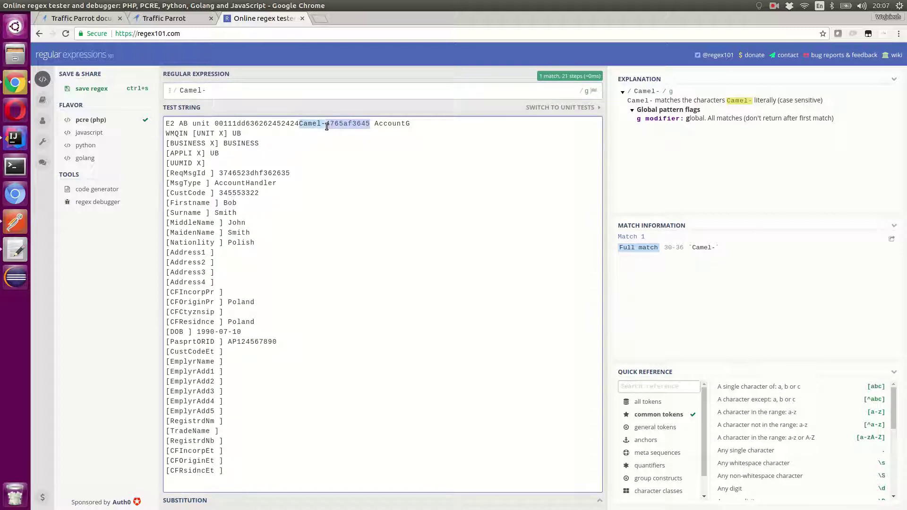
click(370, 124)
drag(370, 124, 326, 124)
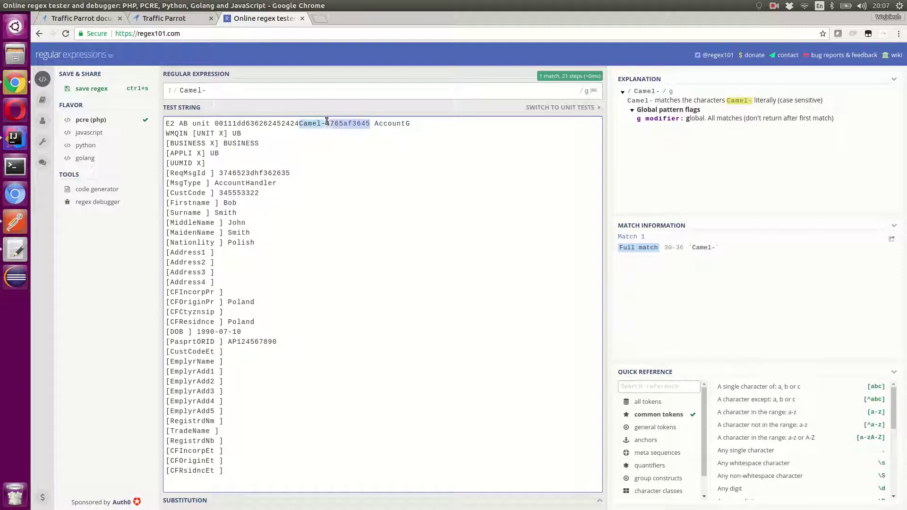
click(284, 90)
text(\S)
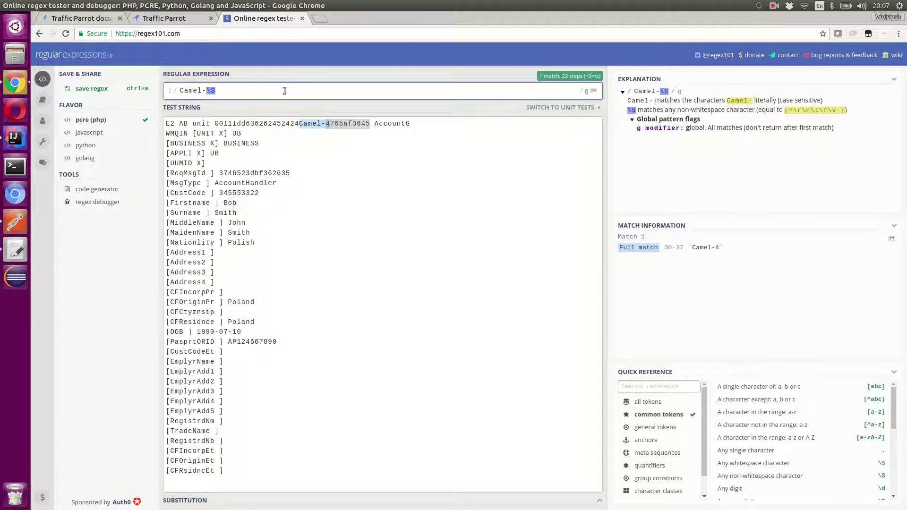
text(+)
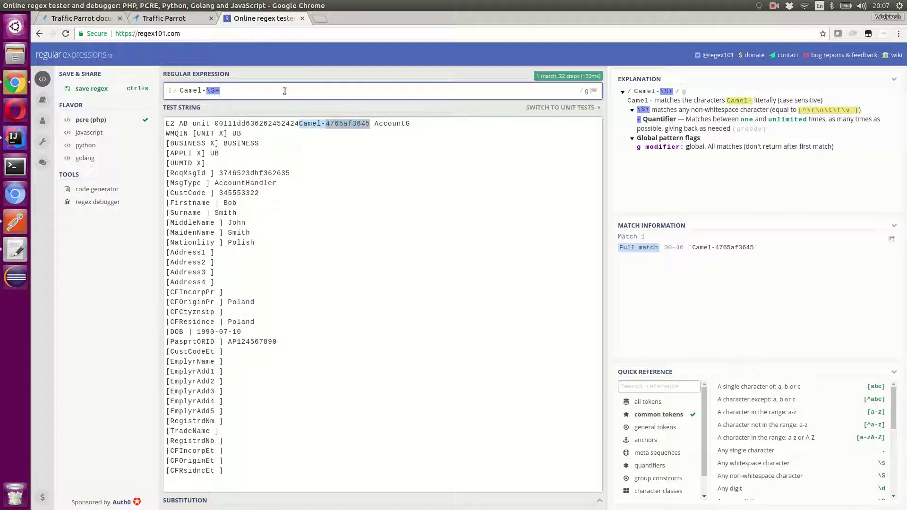
click(314, 182)
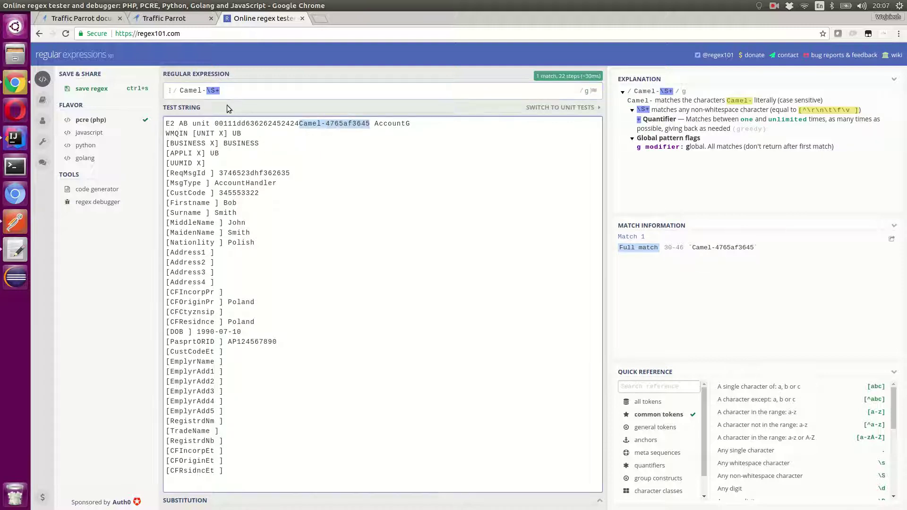
mouse_move(215, 91)
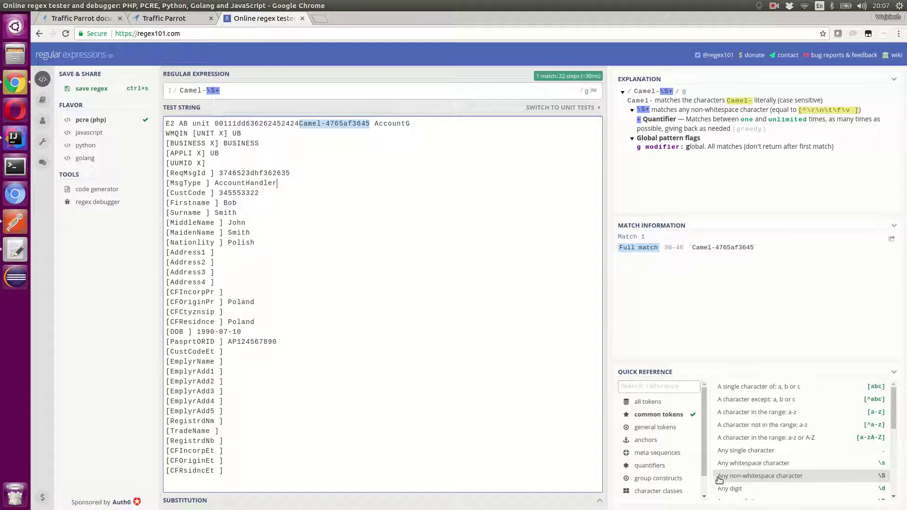
Step: Insert \S+ before Camel- in the regular expression to match the start of the message ID, and check the match
click(278, 89)
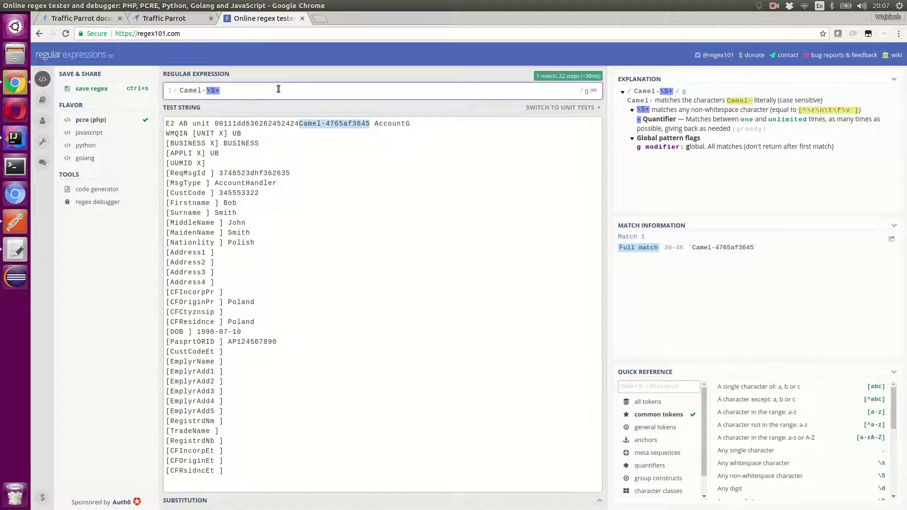
drag(214, 123, 299, 123)
click(252, 88)
key(Home)
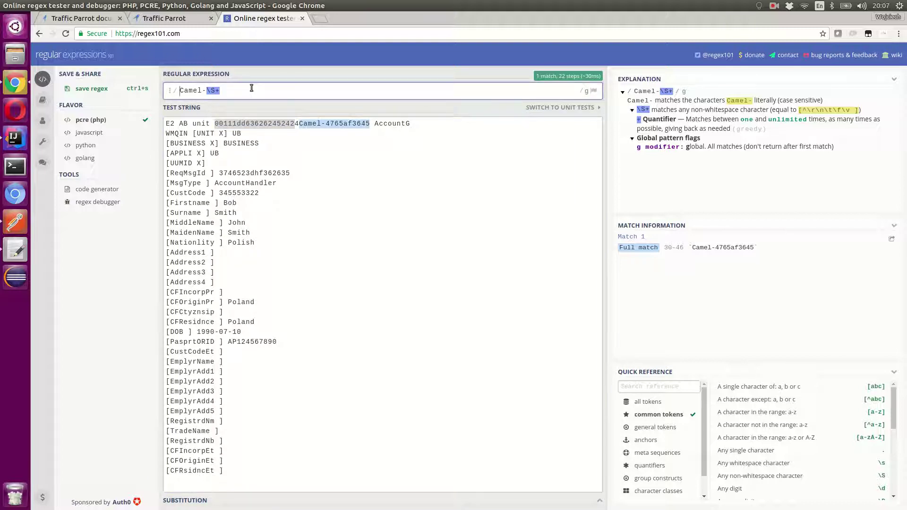
text(\S)
text(+)
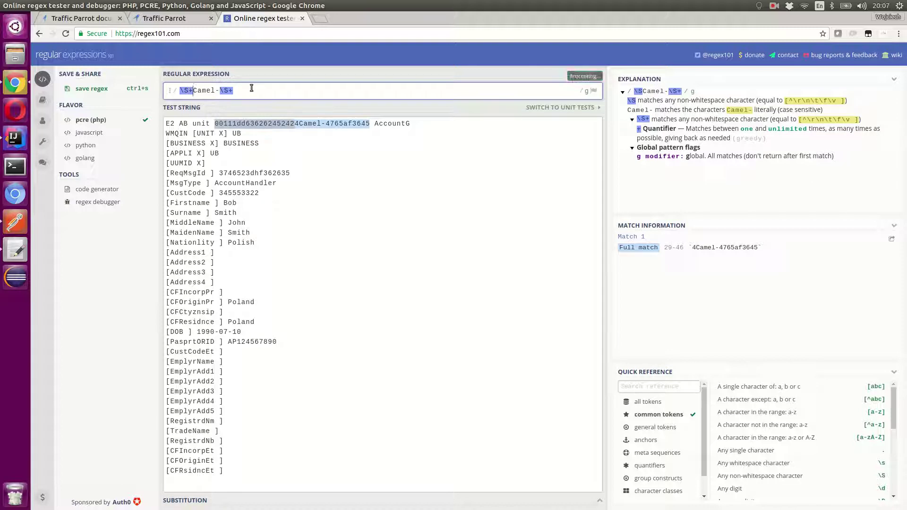
mouse_move(255, 124)
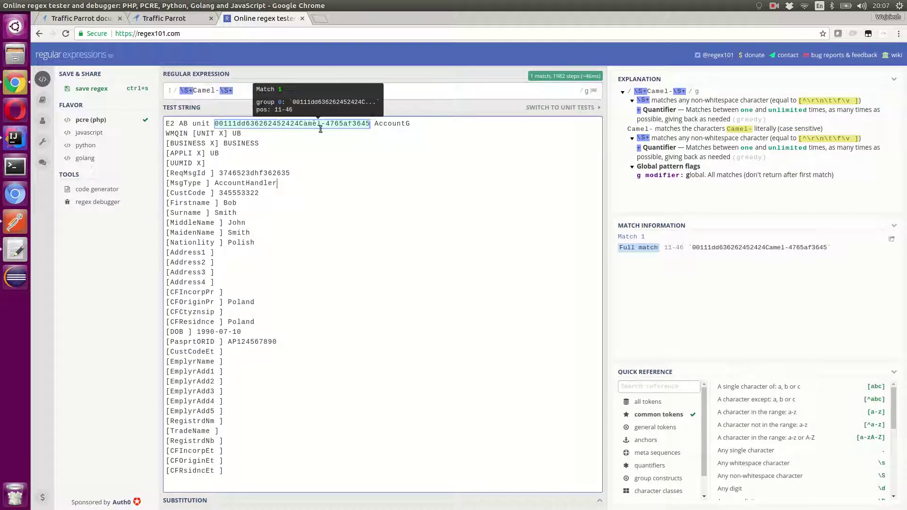
Step: Enclose the whole regular expression in parentheses, making it (\S+Camel-\S+), so the message ID is captured as a group
click(263, 89)
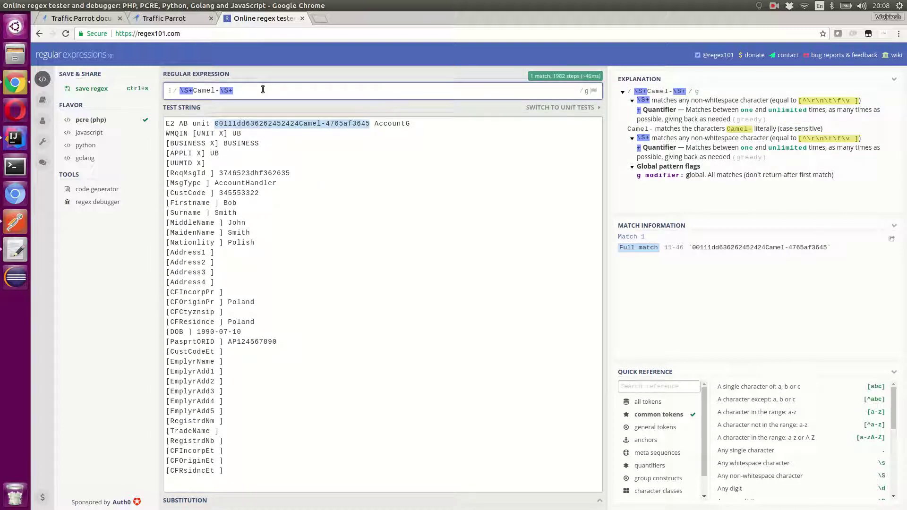
text())
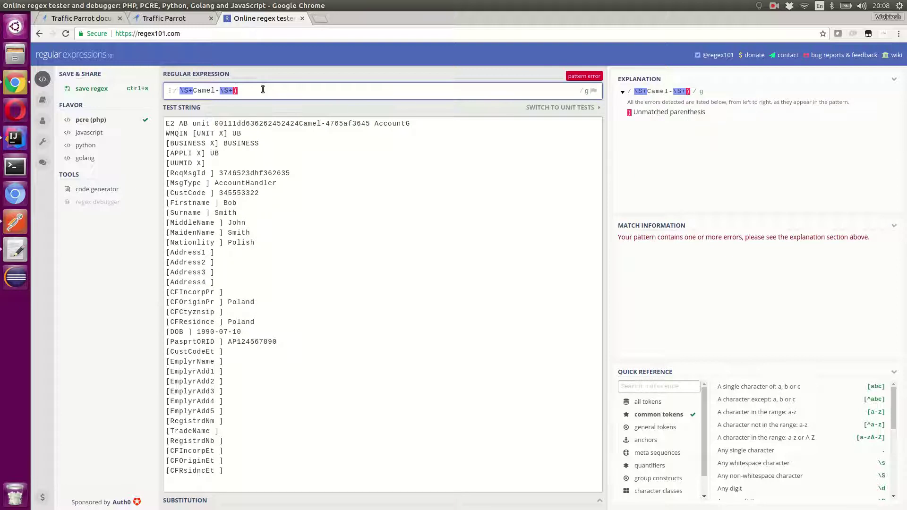
key(Home)
text(()
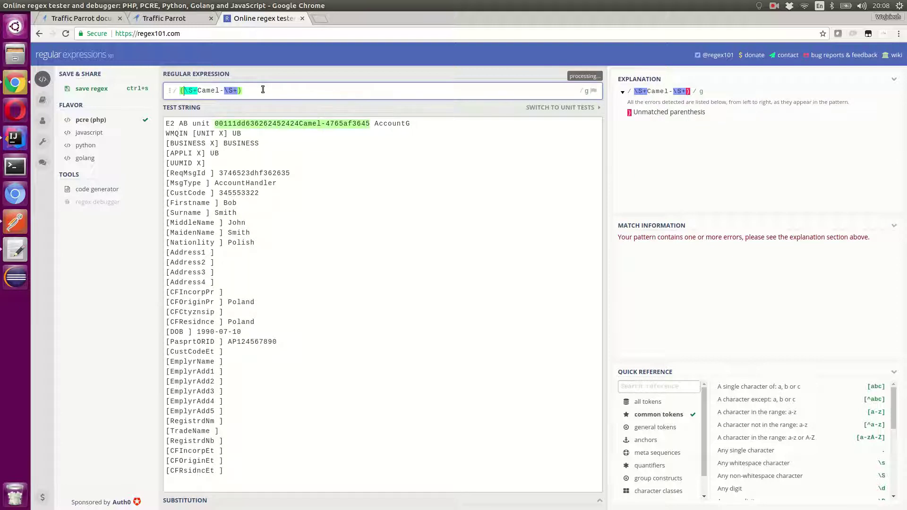
click(279, 164)
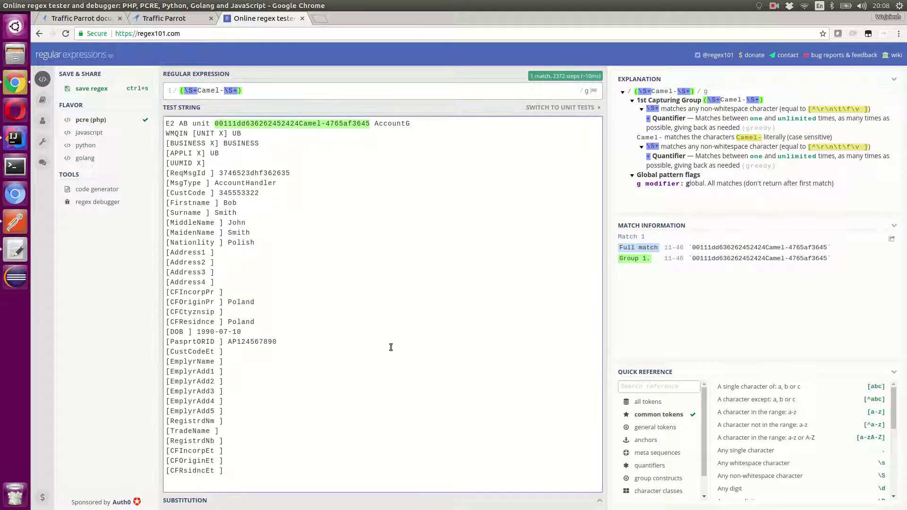
mouse_move(300, 123)
Step: Copy the pattern (\S+Camel-\S+) into the quoted regex helper argument in the Traffic Parrot /a1 mapping's response body, and save the mapping
drag(261, 90, 150, 77)
key(ctrl+c)
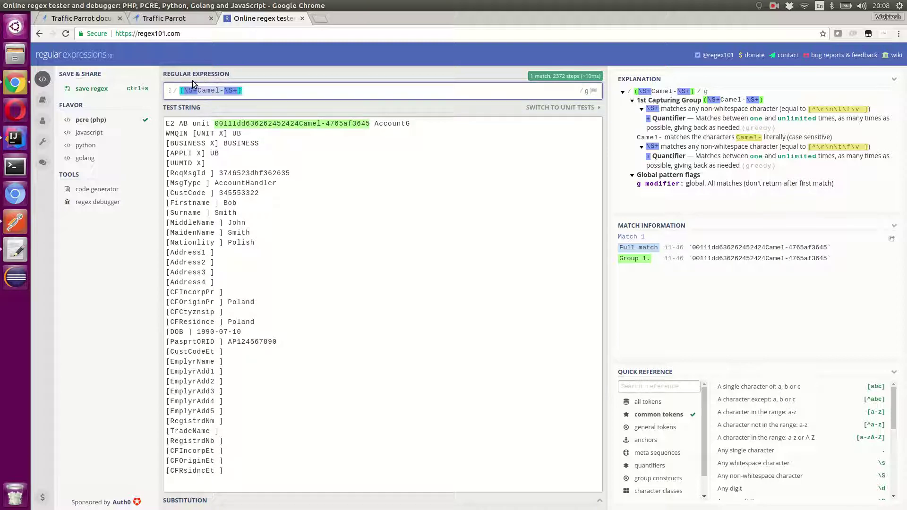
click(160, 19)
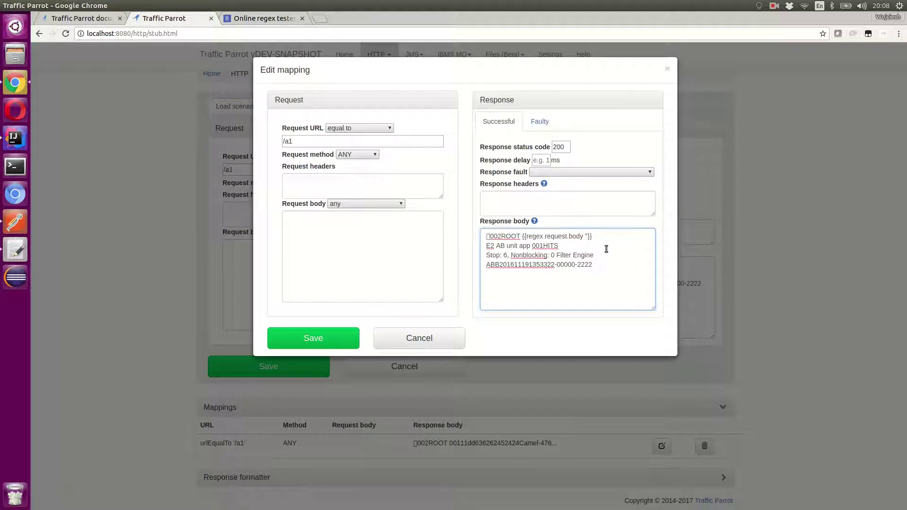
key(ctrl+v)
text(')
double_click(533, 237)
click(570, 237)
click(321, 344)
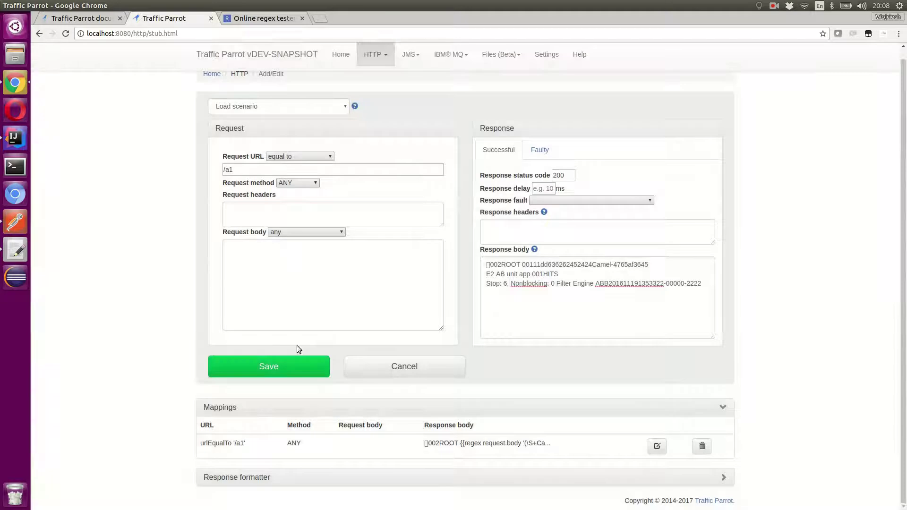
Step: Switch to Postman, send the POST request to /a1, and compare the message ID in the response with the one in the request body
click(16, 221)
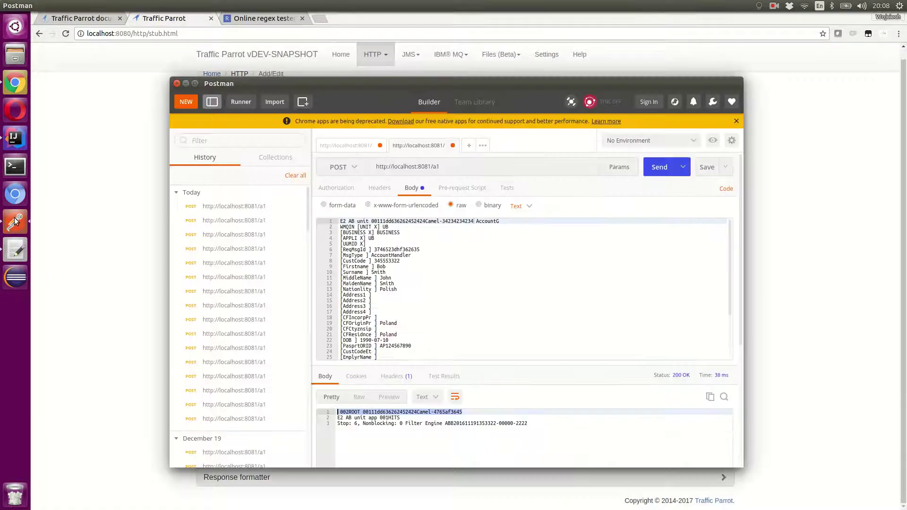
click(534, 295)
click(657, 168)
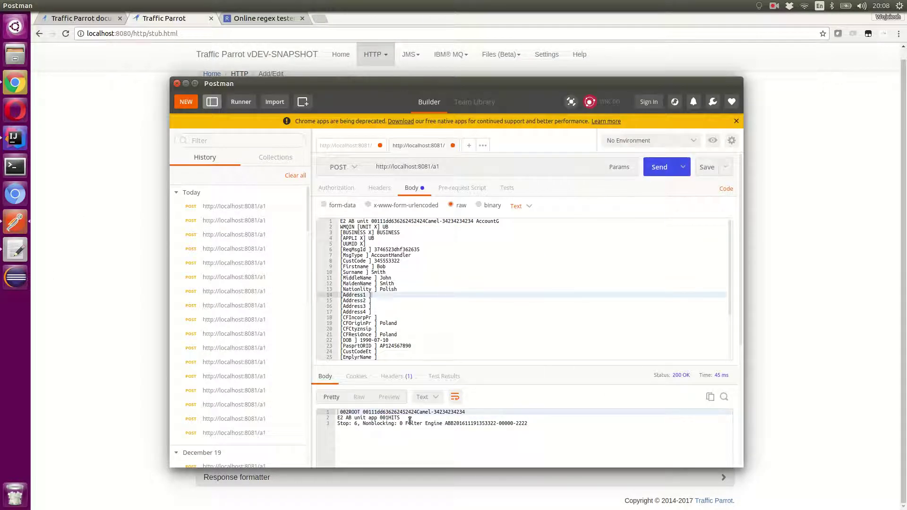
drag(362, 411, 468, 411)
click(466, 412)
drag(364, 412, 467, 412)
drag(473, 221, 374, 222)
click(412, 234)
Step: Change the message ID in the request body to 12321321Camel-312312 and send the request again
double_click(453, 221)
text(312312)
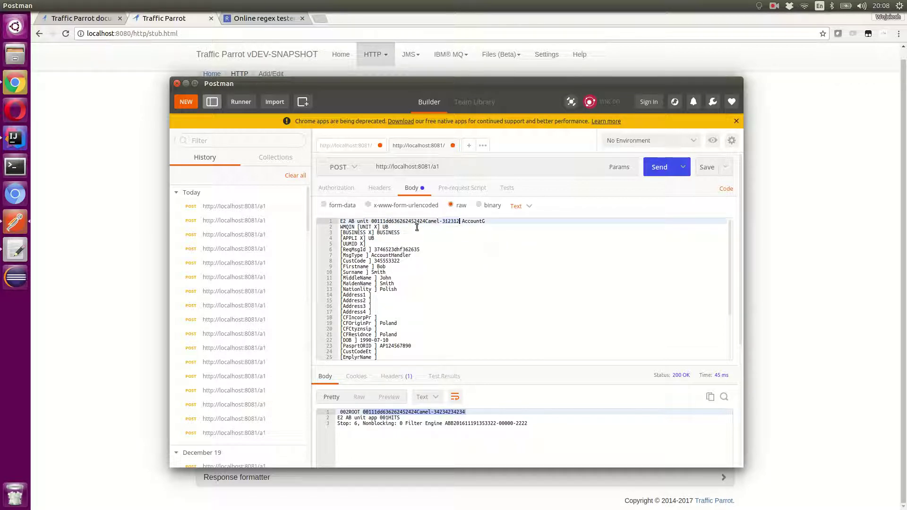
drag(425, 221, 371, 221)
text(12321321)
click(654, 167)
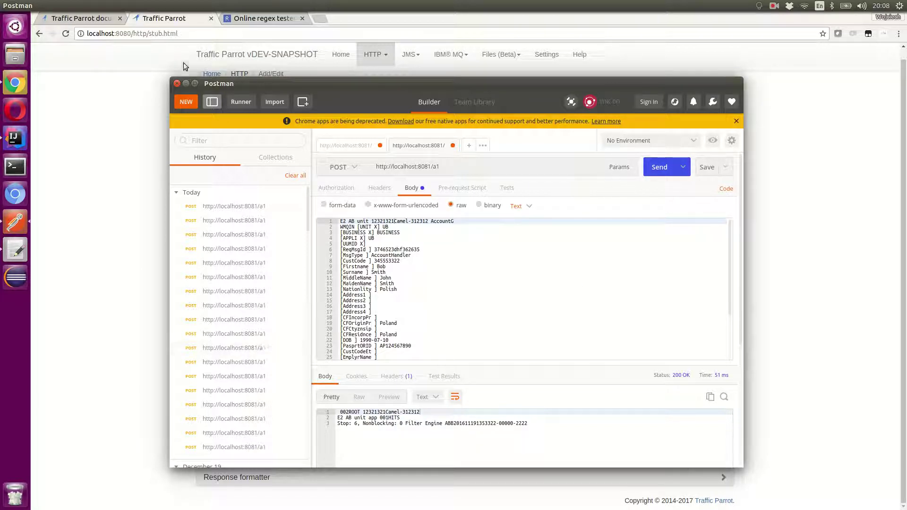
Step: Return to Traffic Parrot and open the /a1 mapping for editing to review its response body
click(185, 24)
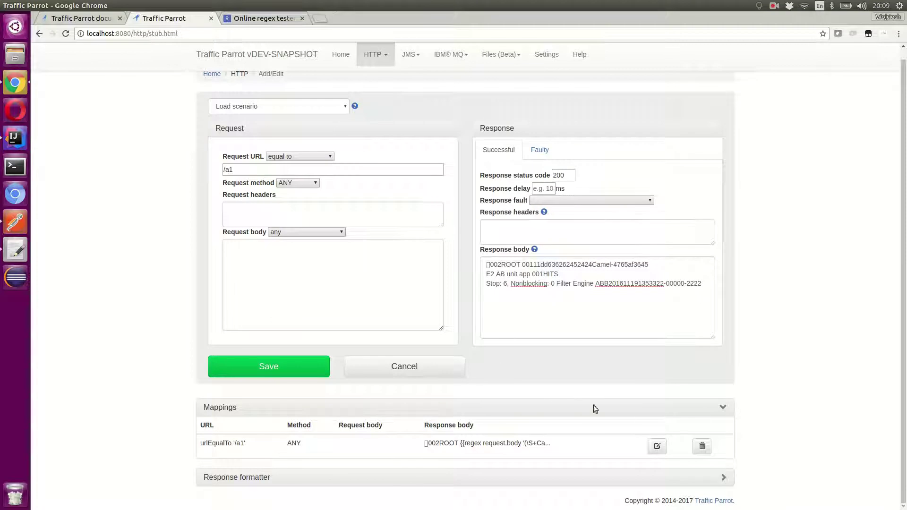
click(654, 448)
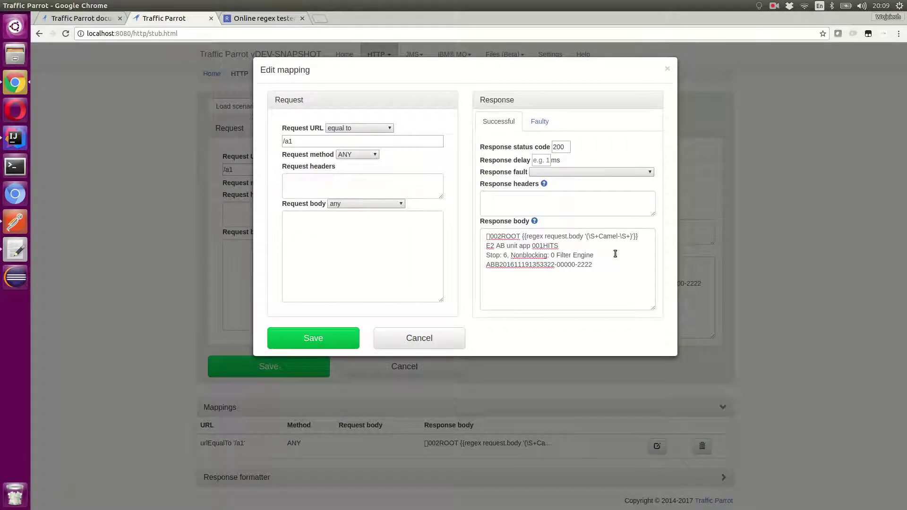